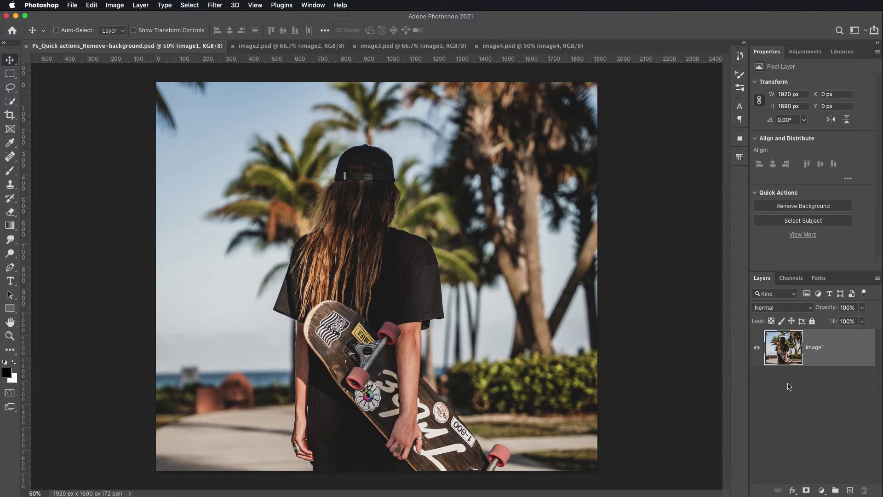
- Rename the image1 layer to "Original"
{"action": "double_click", "coordinate": [815, 348]}
{"action": "type", "text": "Original"}
{"action": "key", "text": "Return"}
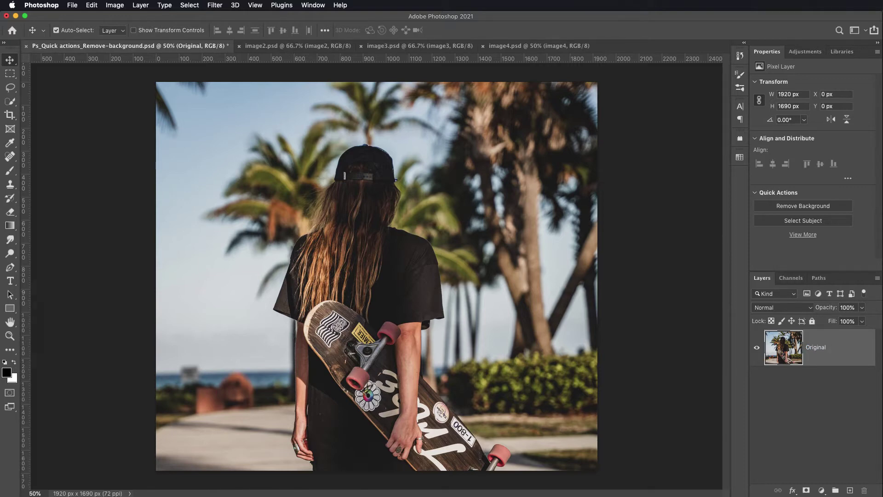
- Duplicate the Original layer and hide the lower original so only the copy shows
{"action": "key", "text": "super+j"}
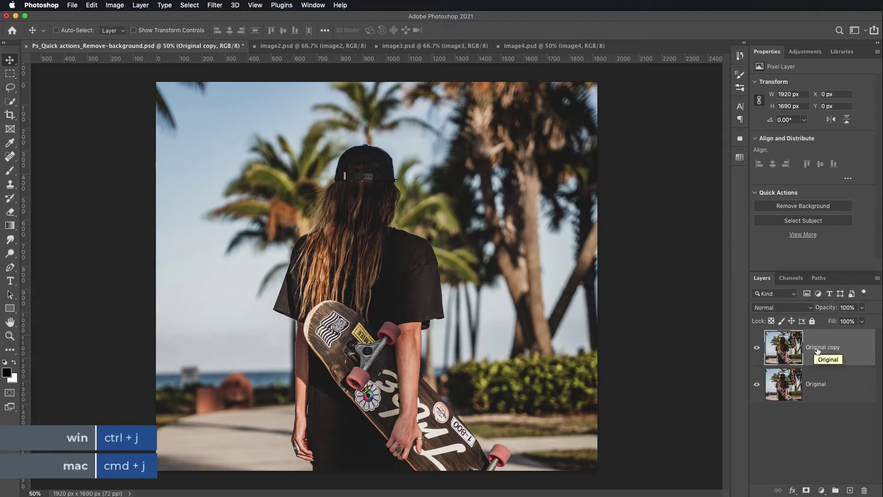
{"action": "left_click", "coordinate": [757, 383]}
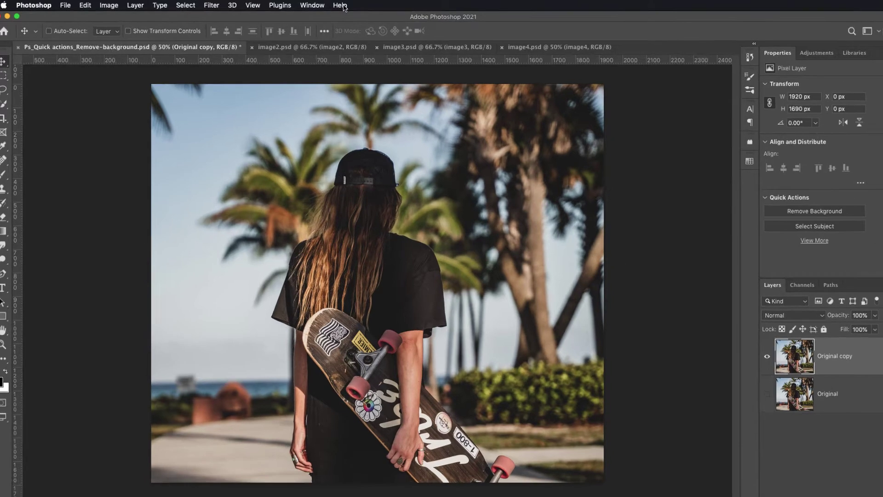
- Apply the Remove background quick action from Photoshop Help to the Original copy layer, then close the Discover window
{"action": "left_click", "coordinate": [342, 6]}
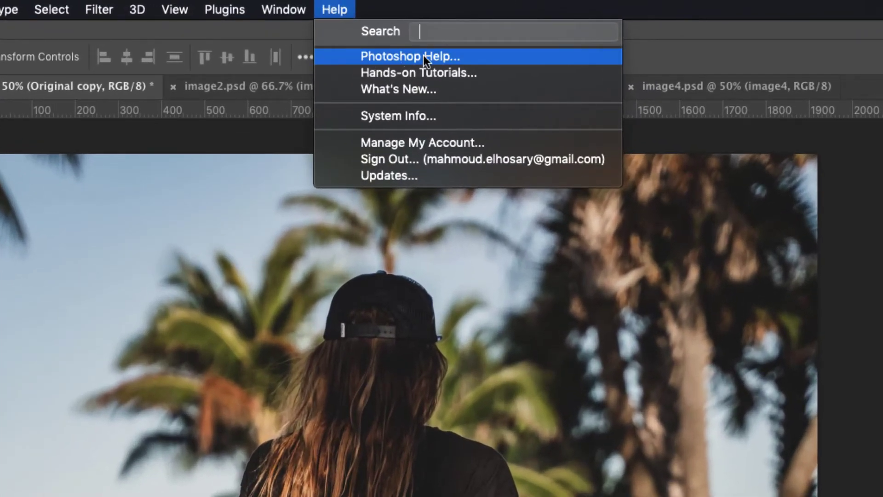
{"action": "left_click", "coordinate": [423, 55]}
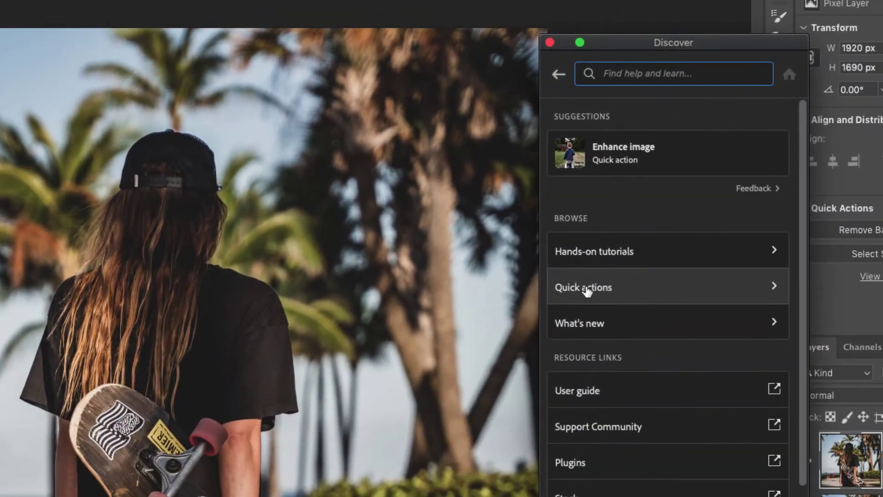
{"action": "left_click", "coordinate": [640, 290]}
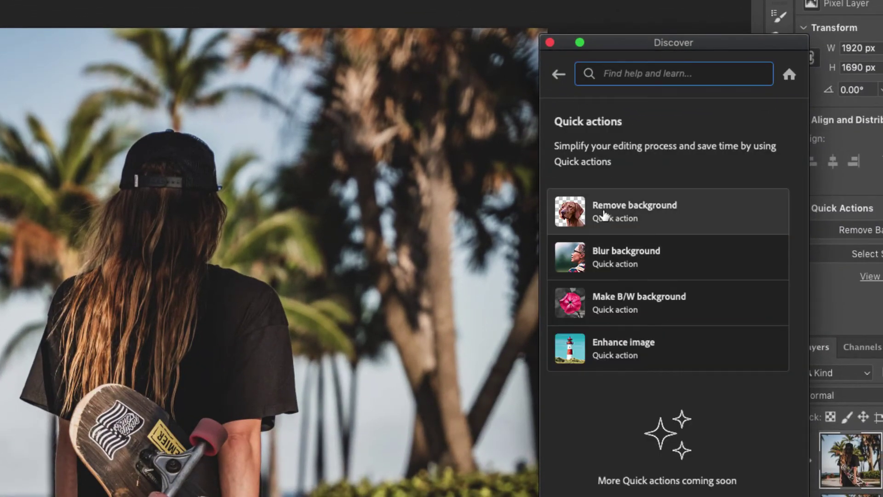
{"action": "left_click", "coordinate": [604, 215]}
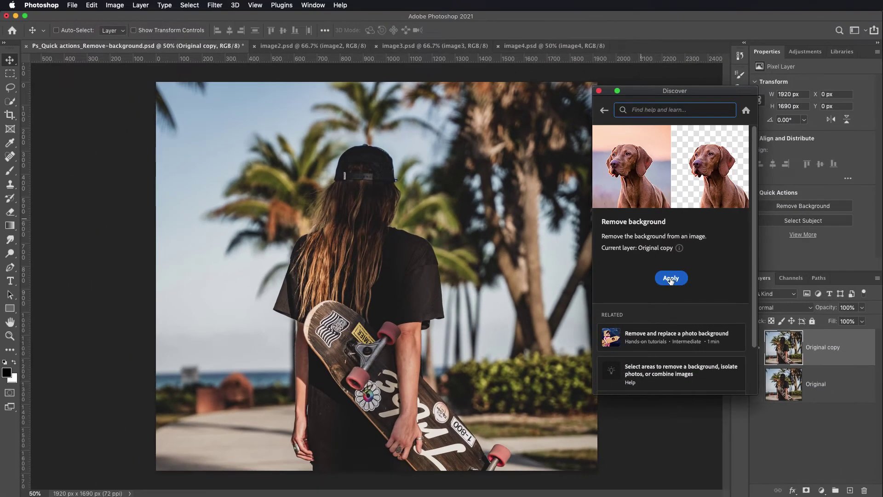
{"action": "left_click", "coordinate": [670, 279]}
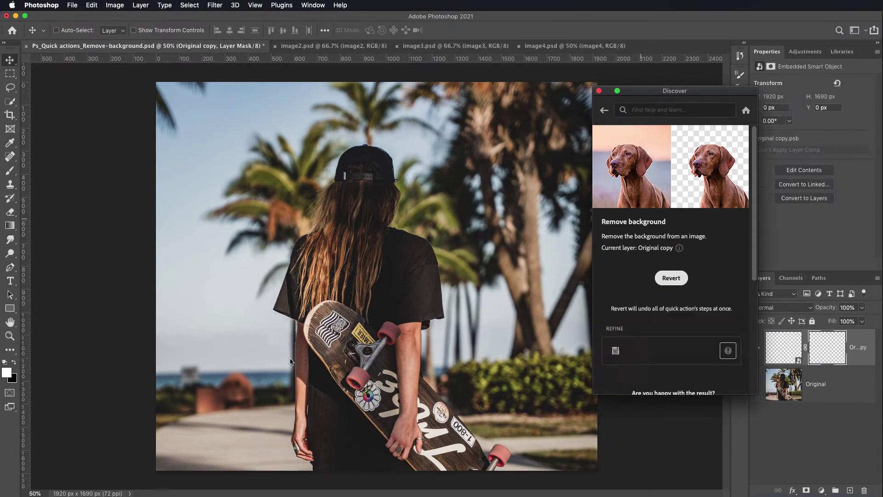
{"action": "left_click", "coordinate": [599, 91]}
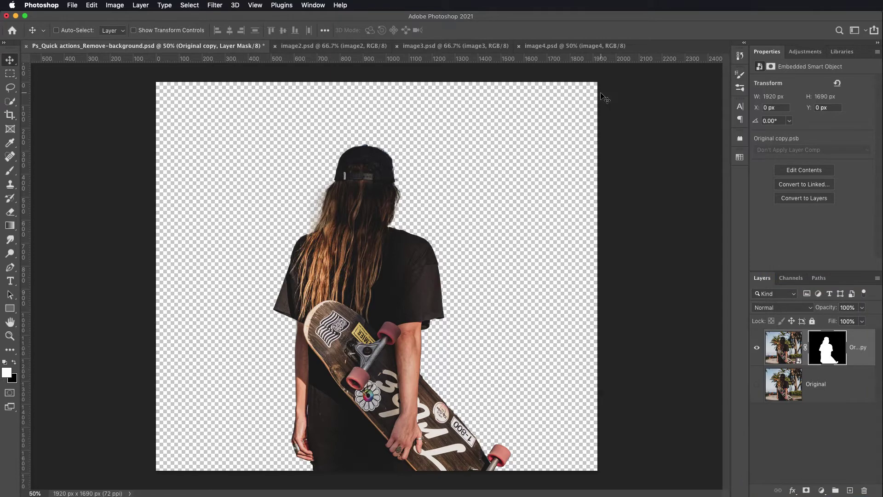
- Examine the skateboarder cutout's edges up close around the cap, hair, arms and board, then return to the 50% view
{"action": "key", "text": "super+plus"}
{"action": "key", "text": "super+plus"}
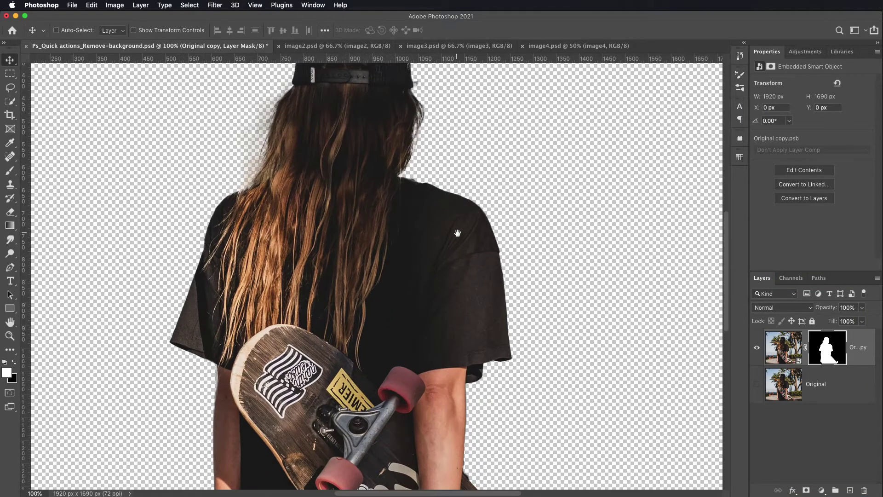
{"action": "left_click_drag", "start_coordinate": [438, 175], "coordinate": [476, 303]}
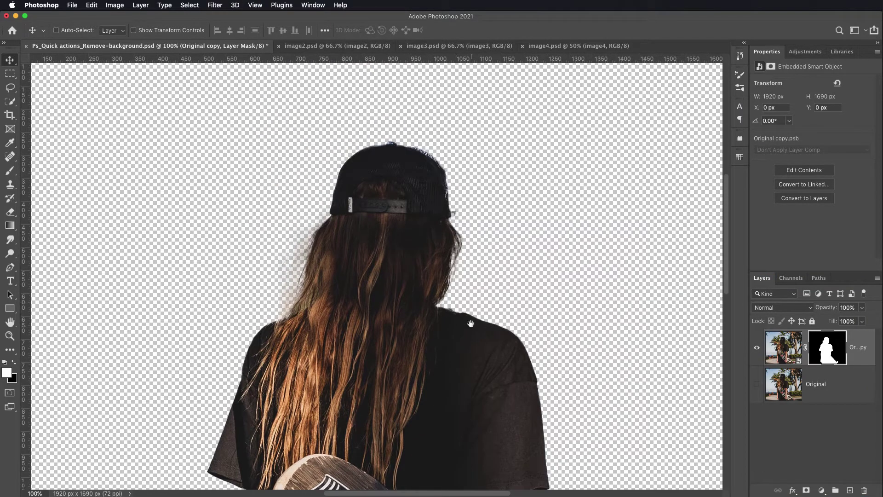
{"action": "scroll", "coordinate": [483, 281], "scroll_direction": "down", "scroll_amount": 10}
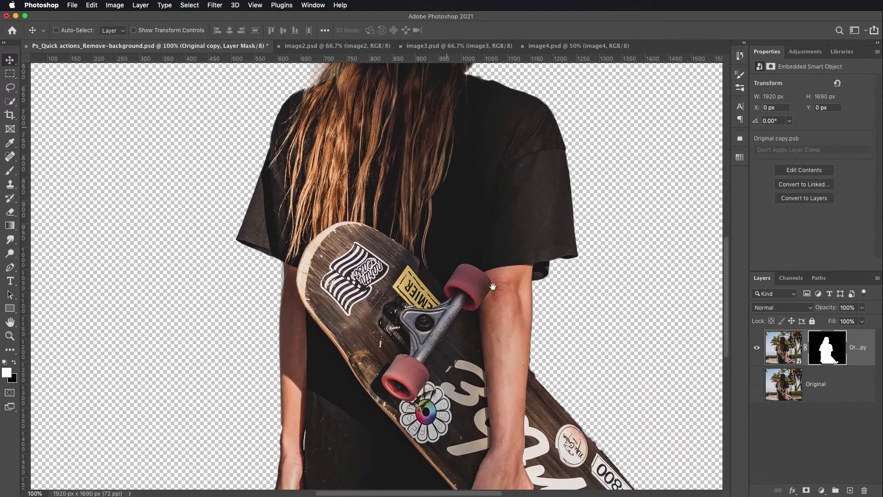
{"action": "scroll", "coordinate": [515, 326], "scroll_direction": "down", "scroll_amount": 6}
{"action": "scroll", "coordinate": [529, 389], "scroll_direction": "up", "scroll_amount": 14}
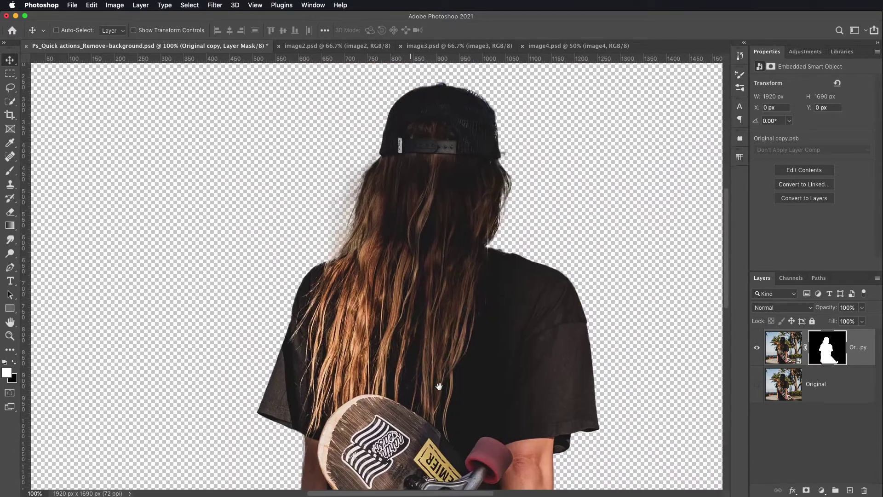
{"action": "key", "text": "super+minus"}
{"action": "key", "text": "super+minus"}
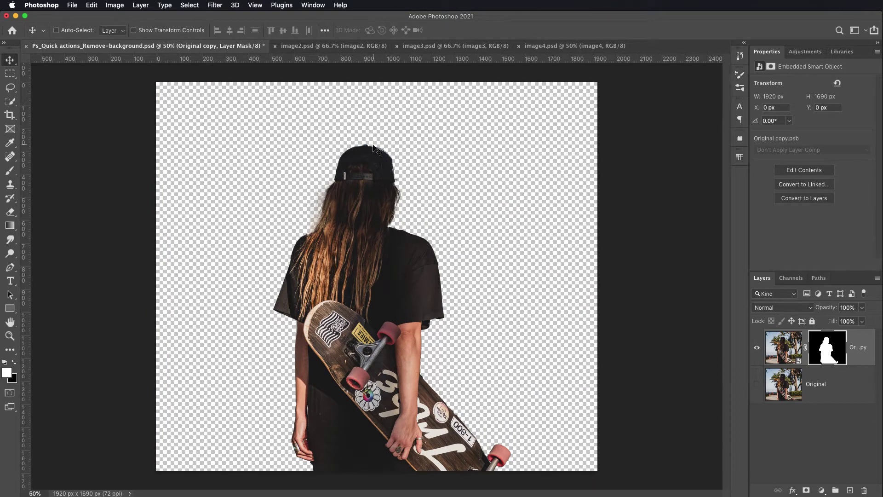
- Remove the background around the boy in image2.psd with the Discover quick action and inspect the cutout at 100%
{"action": "left_click", "coordinate": [337, 48]}
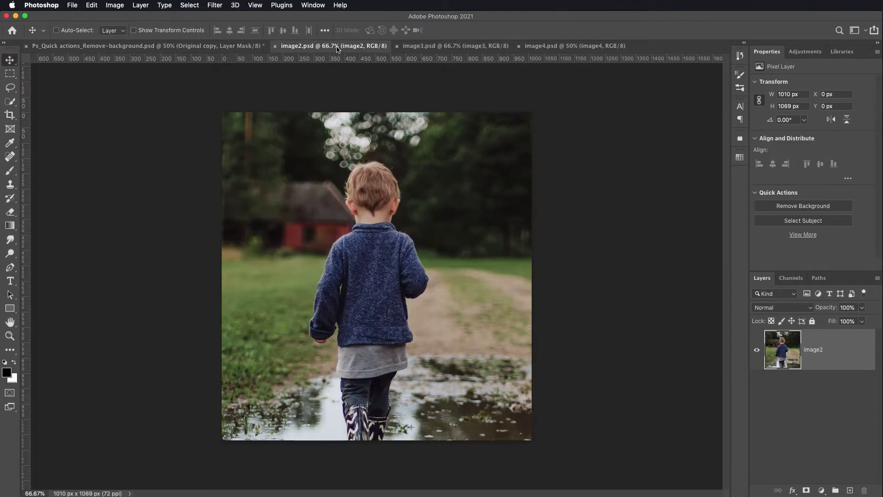
{"action": "left_click", "coordinate": [341, 6]}
{"action": "left_click", "coordinate": [368, 31]}
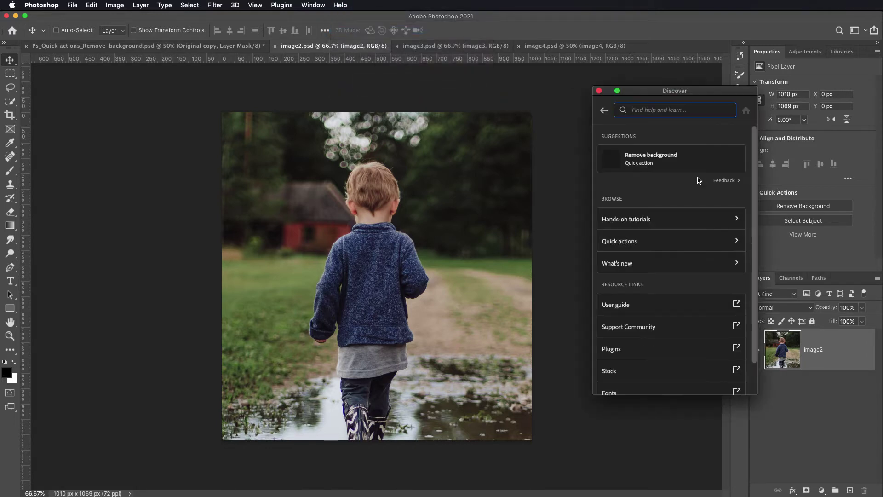
{"action": "left_click", "coordinate": [617, 274]}
{"action": "left_click", "coordinate": [612, 193]}
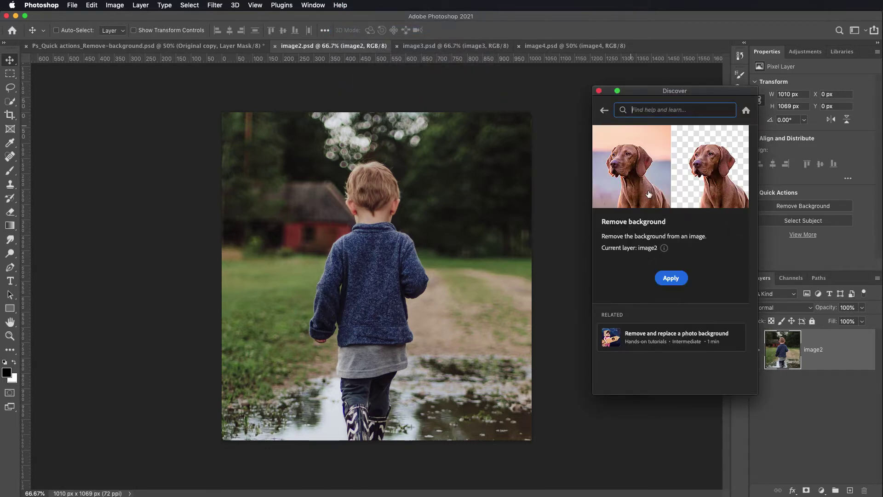
{"action": "left_click", "coordinate": [674, 282]}
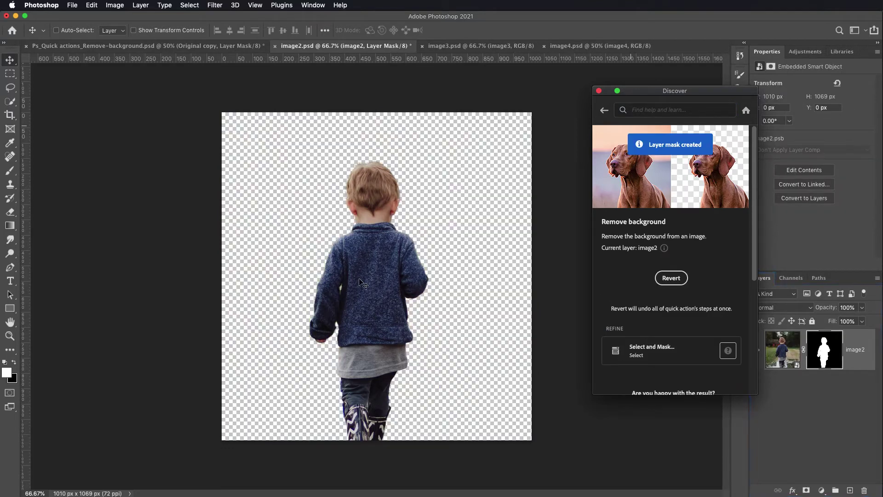
{"action": "key", "text": "super+equal"}
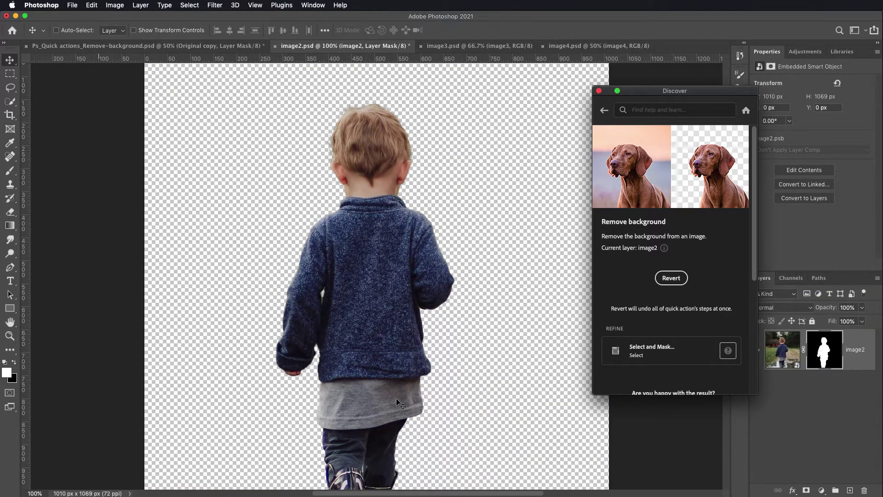
{"action": "left_click", "coordinate": [599, 91]}
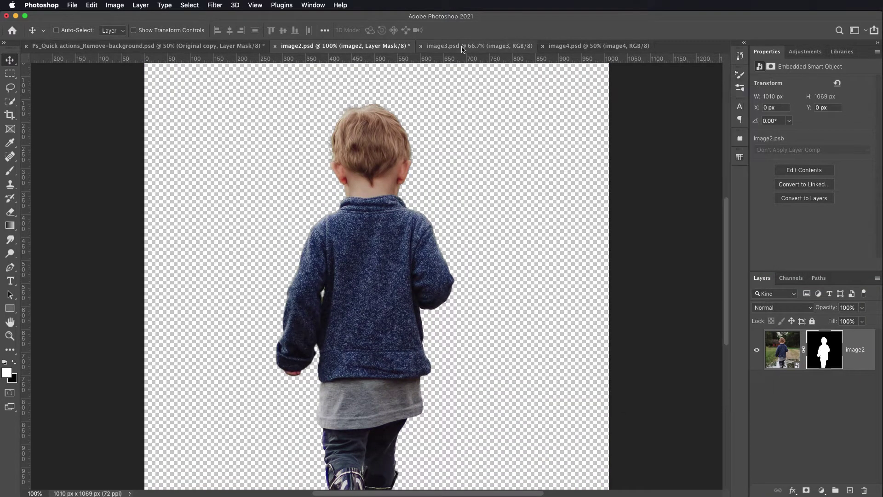
- Remove the background around the camera lens in image3.psd with the Discover quick action and inspect the cutout at 100%
{"action": "left_click", "coordinate": [464, 46]}
{"action": "left_click", "coordinate": [341, 5]}
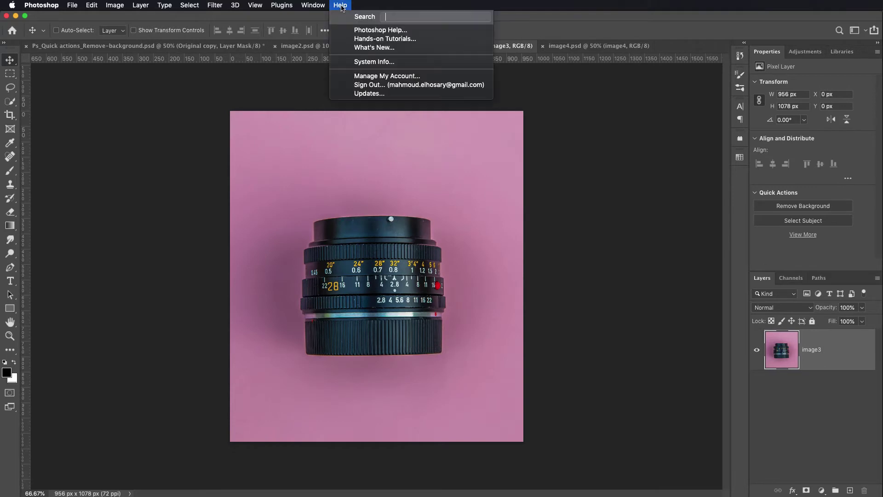
{"action": "left_click", "coordinate": [346, 5]}
{"action": "left_click", "coordinate": [346, 5]}
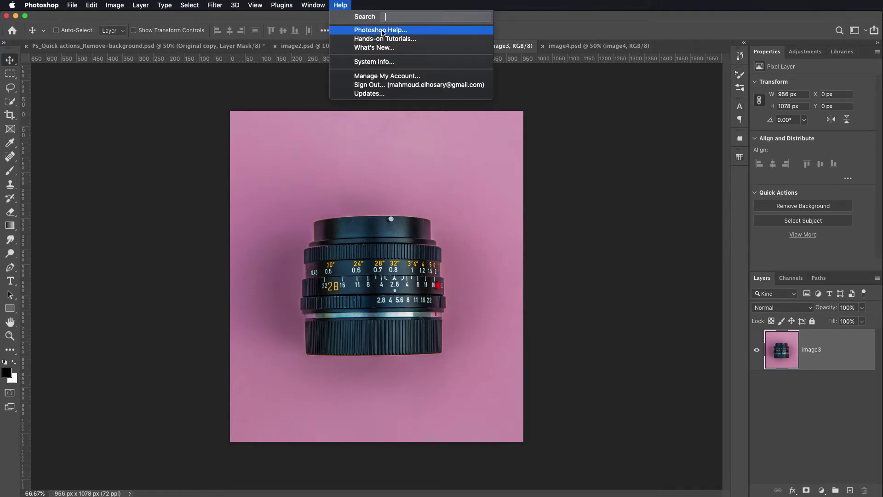
{"action": "left_click", "coordinate": [401, 31]}
{"action": "left_click", "coordinate": [616, 276]}
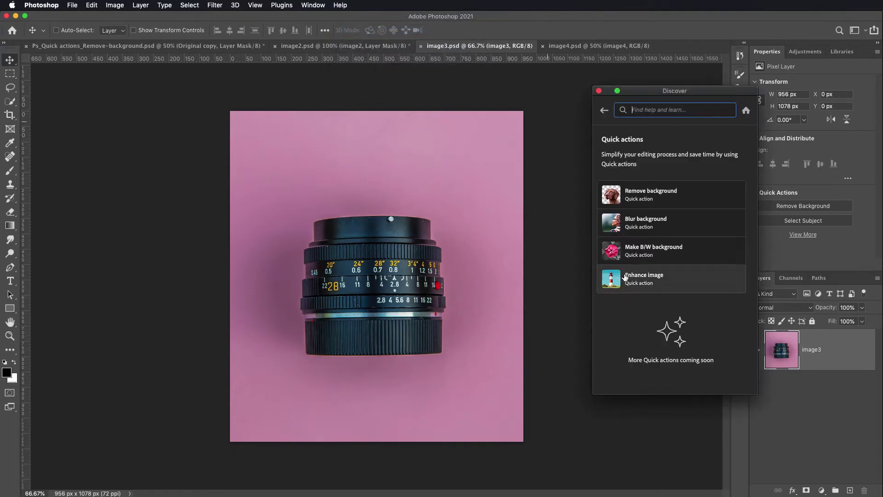
{"action": "left_click", "coordinate": [638, 191]}
{"action": "left_click", "coordinate": [671, 278]}
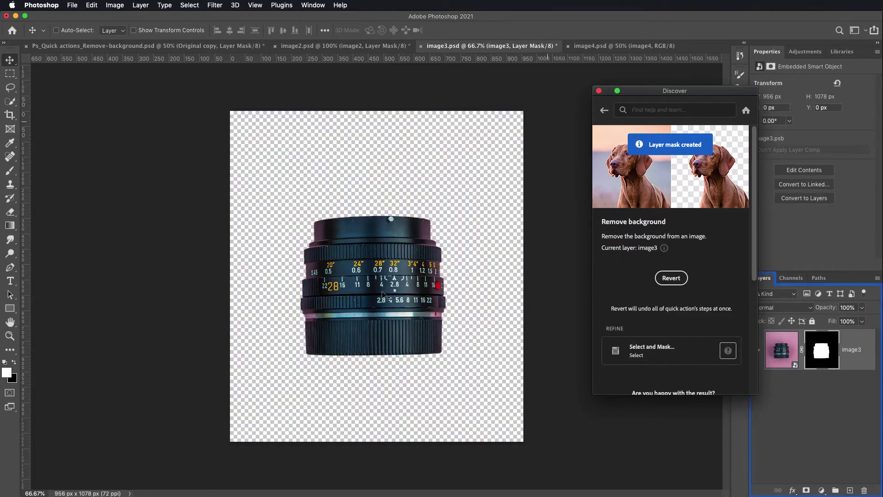
{"action": "key", "text": "super+plus"}
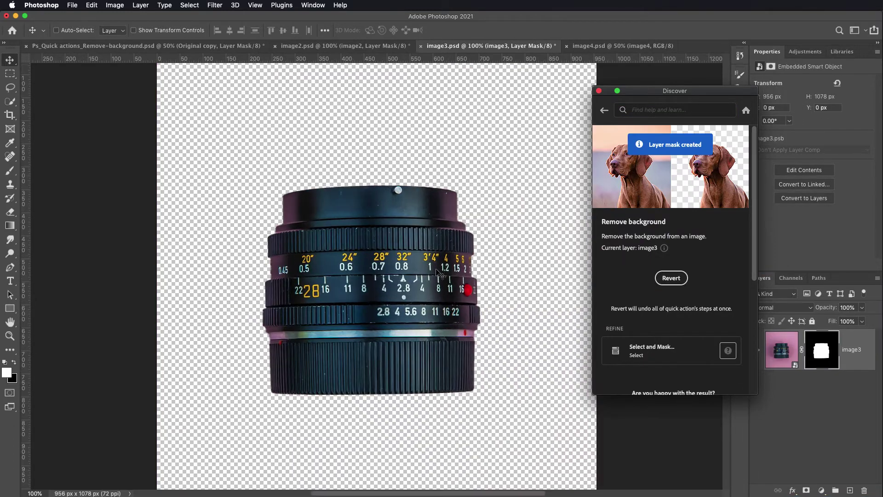
{"action": "left_click", "coordinate": [599, 90]}
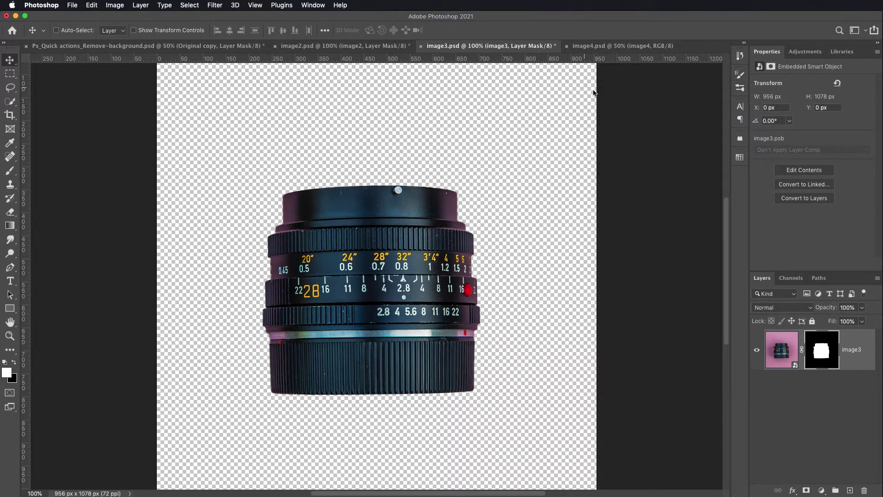
- Remove the background around the grapefruit slices in image4.psd with the Discover quick action and close the Discover window
{"action": "left_click", "coordinate": [632, 47]}
{"action": "left_click", "coordinate": [346, 6]}
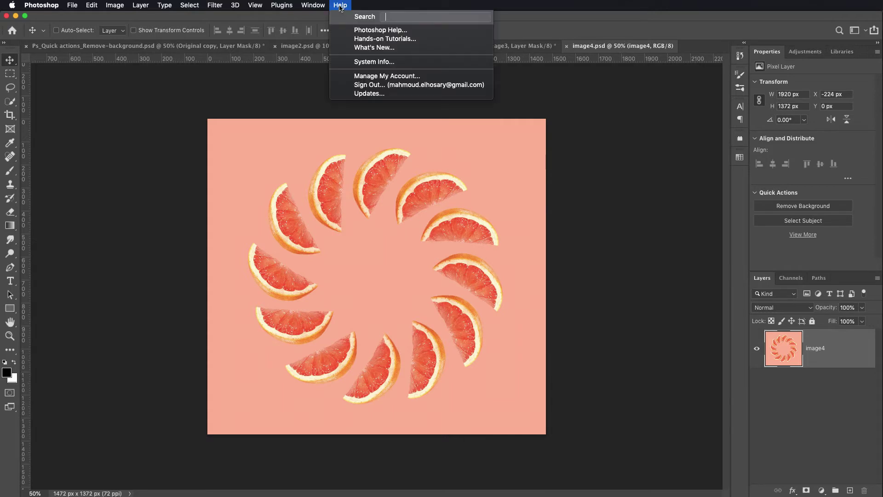
{"action": "left_click", "coordinate": [374, 28]}
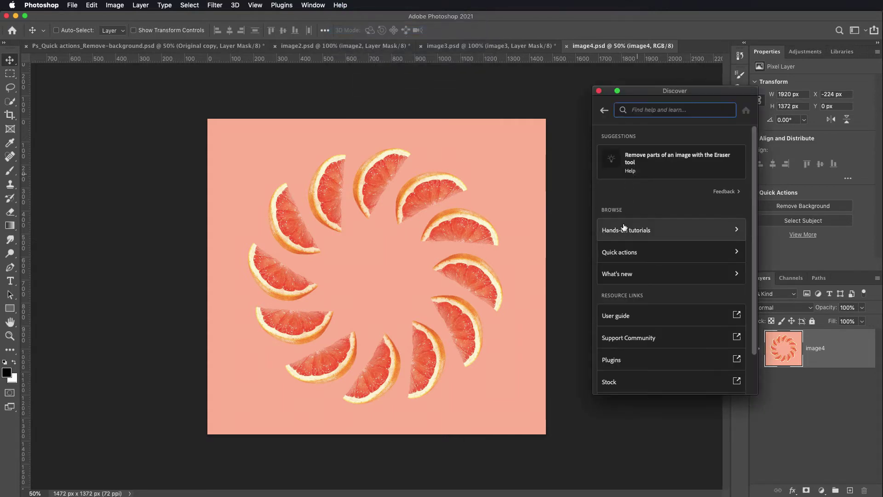
{"action": "left_click", "coordinate": [631, 252]}
{"action": "left_click", "coordinate": [633, 197]}
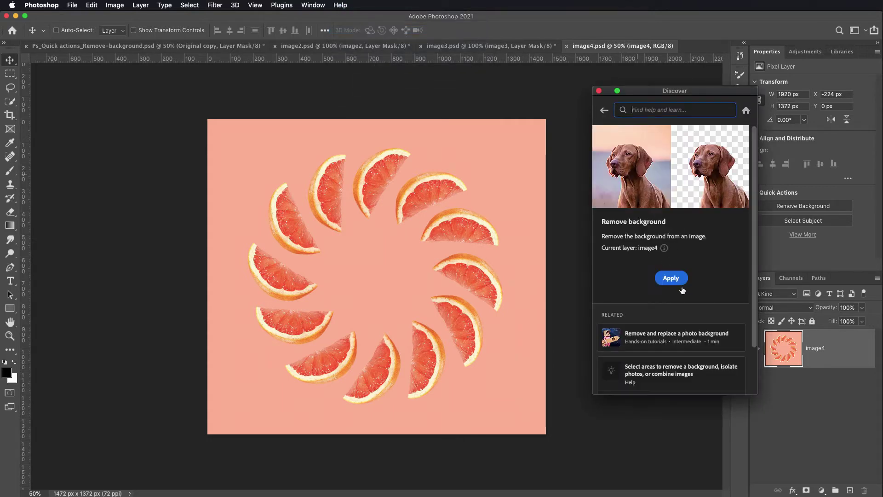
{"action": "left_click", "coordinate": [670, 277]}
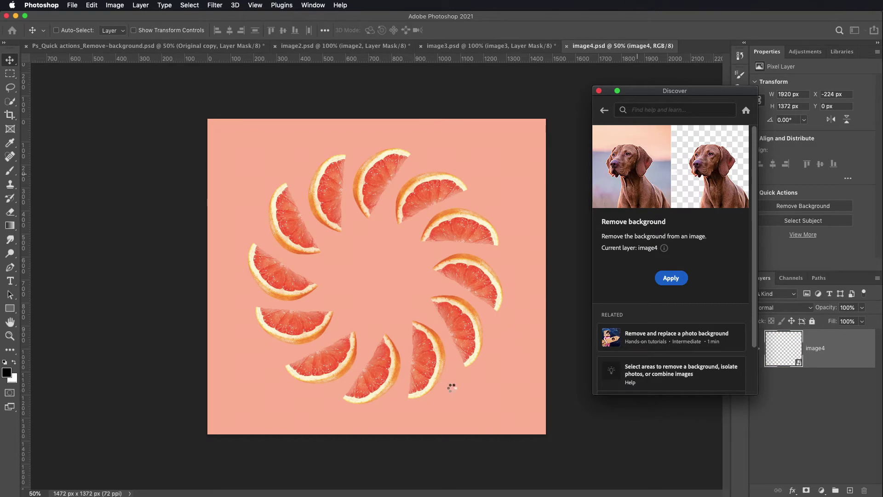
{"action": "left_click", "coordinate": [599, 91]}
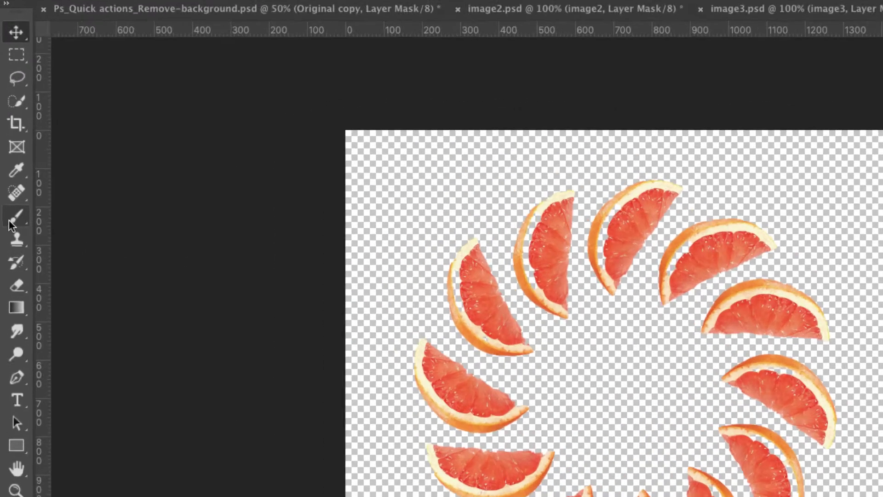
- Paint white on the image4 layer mask with a small Brush to restore the missing areas between rind and flesh on the grapefruit slices
{"action": "left_click", "coordinate": [9, 171]}
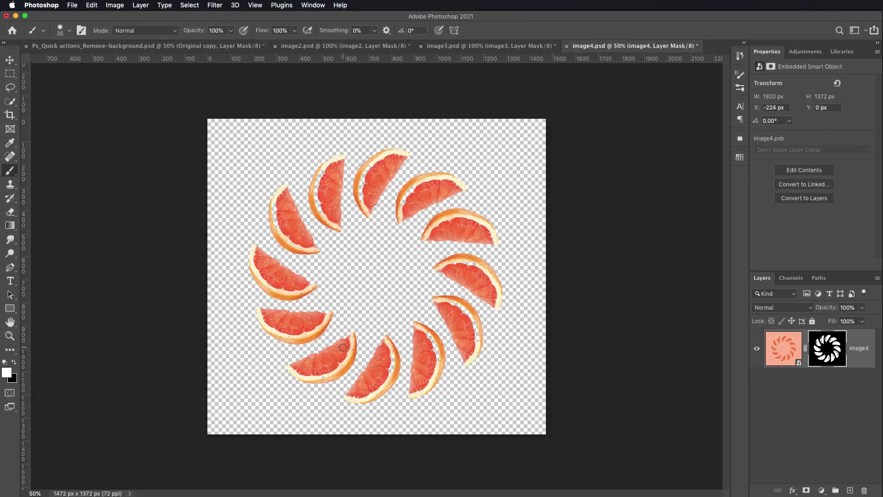
{"action": "key", "text": "super+plus"}
{"action": "key", "text": "super+plus"}
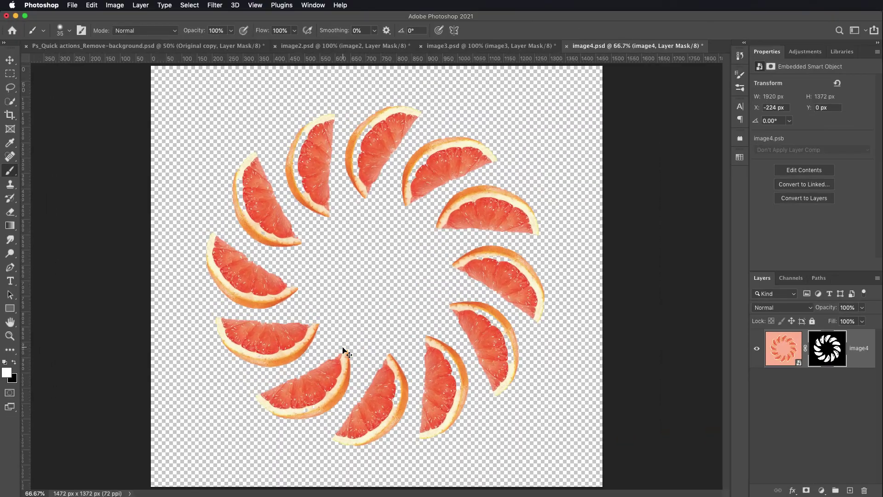
{"action": "left_click_drag", "start_coordinate": [417, 144], "coordinate": [463, 268]}
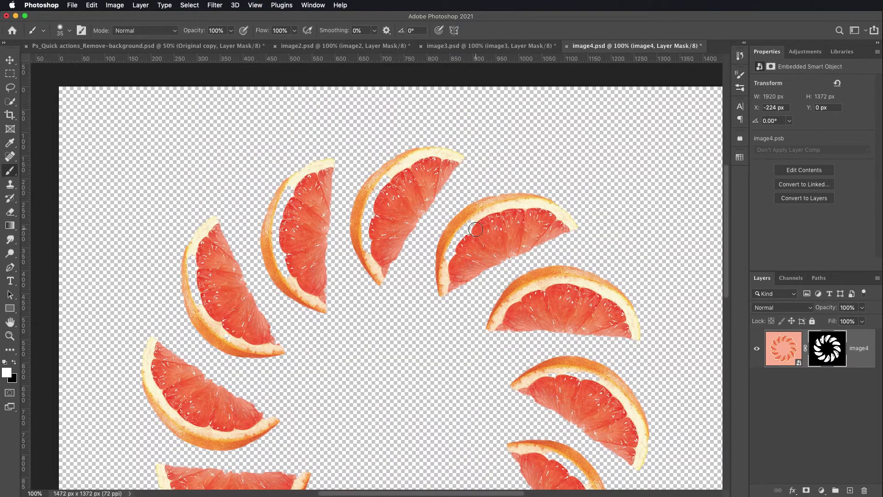
{"action": "key", "text": "bracketleft"}
{"action": "scroll", "coordinate": [568, 379], "scroll_direction": "down", "scroll_amount": 5}
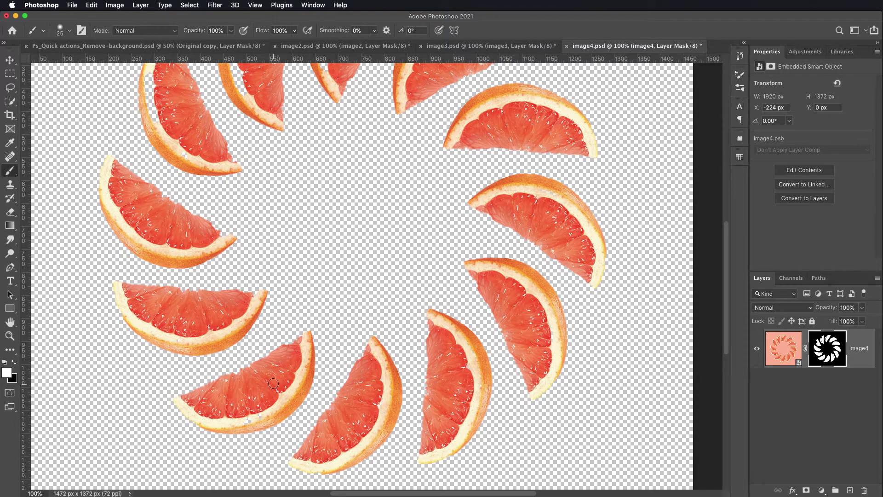
{"action": "scroll", "coordinate": [202, 317], "scroll_direction": "up", "scroll_amount": 5}
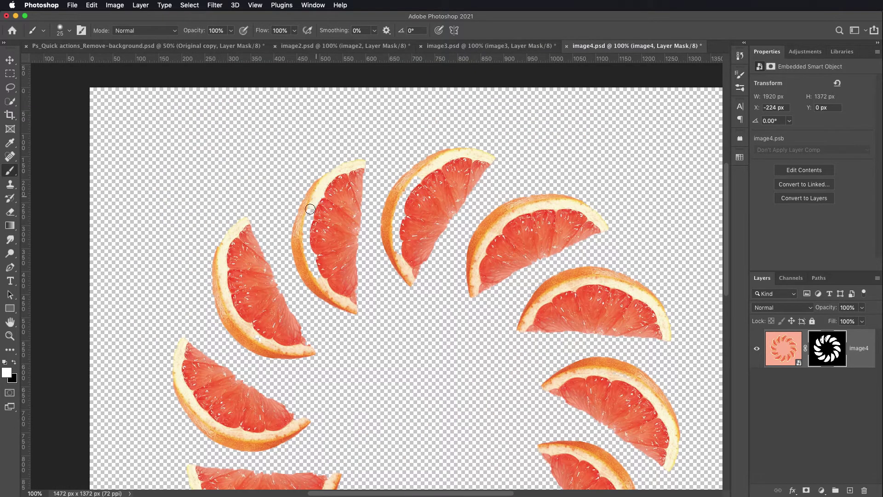
{"action": "mouse_move", "coordinate": [416, 177]}
{"action": "left_mouse_down"}
{"action": "mouse_move", "coordinate": [395, 242]}
{"action": "mouse_move", "coordinate": [400, 259]}
{"action": "mouse_move", "coordinate": [399, 222]}
{"action": "mouse_move", "coordinate": [412, 206]}
{"action": "left_mouse_up"}
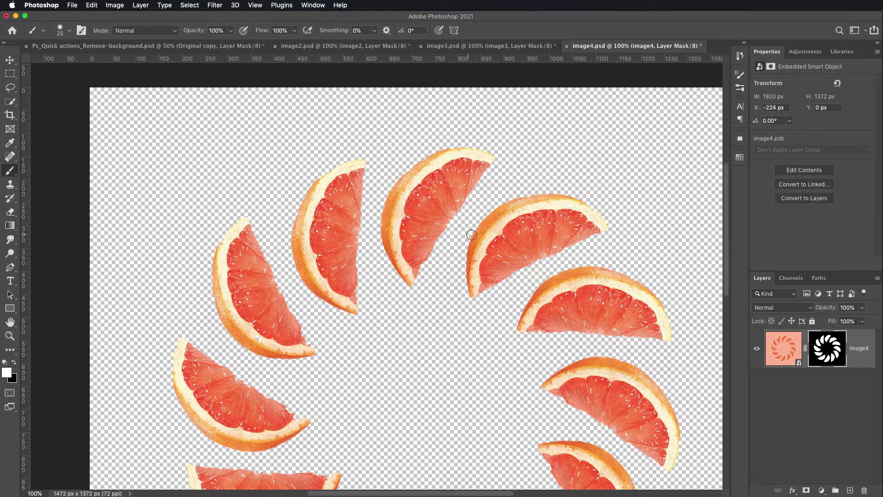
{"action": "key", "text": "super+minus"}
{"action": "key", "text": "v"}
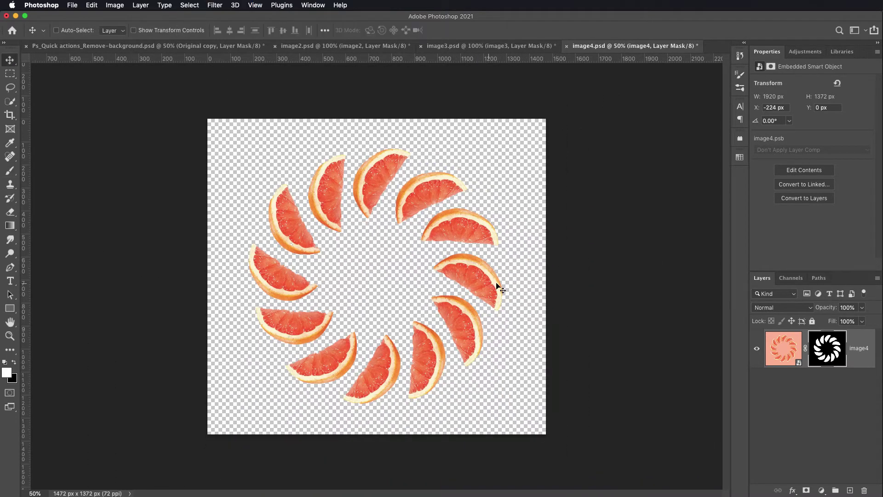
- In Ps_Quick actions_Remove-background.psd, group the skateboarder cutout layer, name the group "remove", and collapse and hide it
{"action": "left_click", "coordinate": [199, 49]}
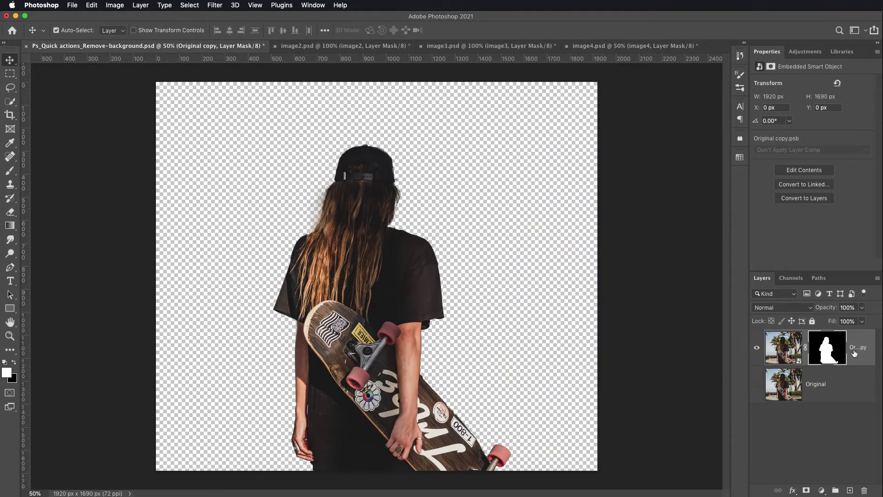
{"action": "key", "text": "super+g"}
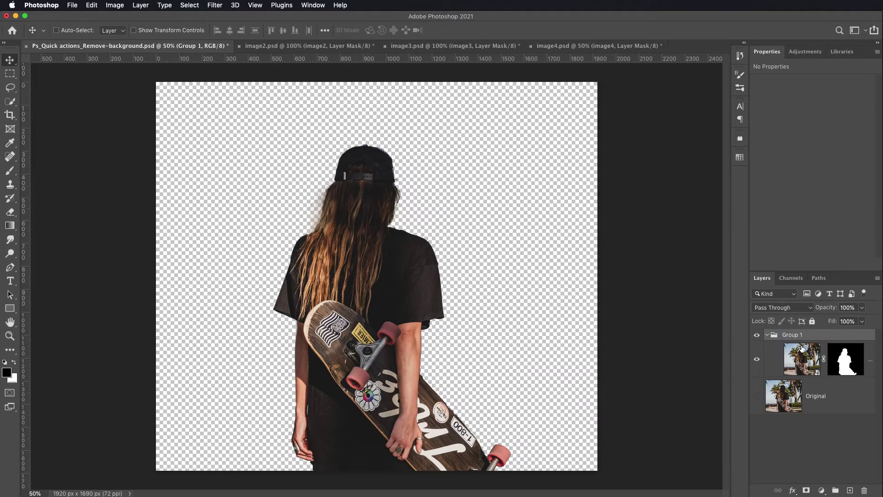
{"action": "double_click", "coordinate": [790, 335]}
{"action": "type", "text": "remove"}
{"action": "key", "text": "Return"}
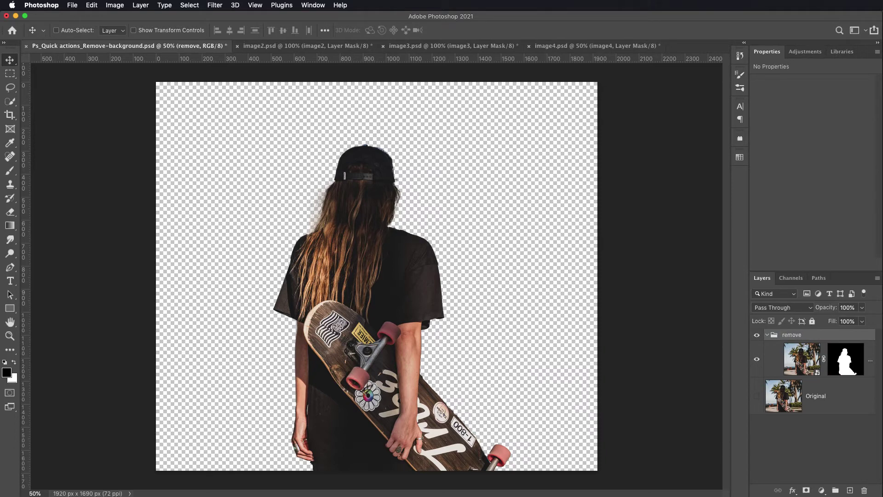
{"action": "left_click", "coordinate": [767, 335]}
{"action": "left_click", "coordinate": [757, 336]}
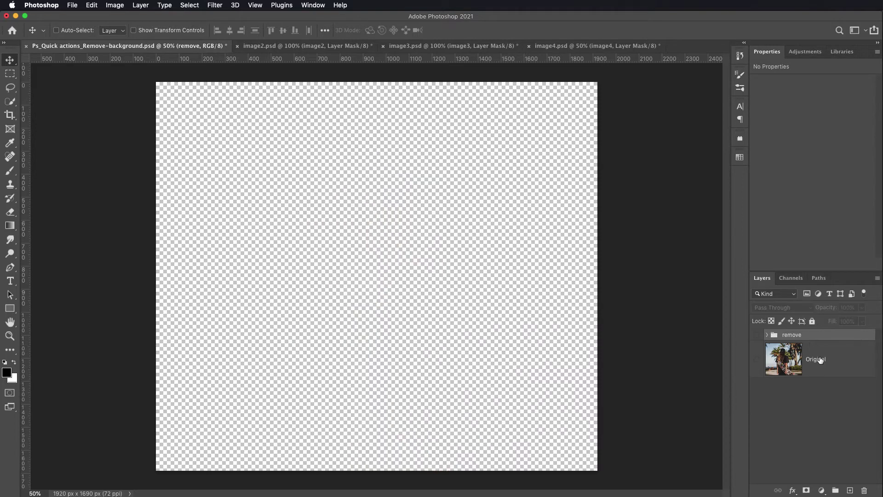
- Duplicate the Original layer and make the copy visible
{"action": "left_click", "coordinate": [798, 358]}
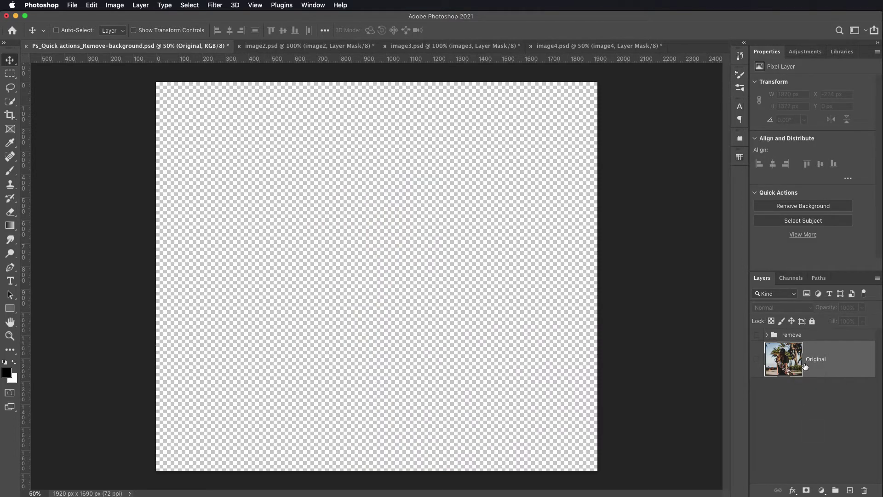
{"action": "right_click", "coordinate": [812, 364]}
{"action": "left_click", "coordinate": [839, 275]}
{"action": "left_click", "coordinate": [673, 289]}
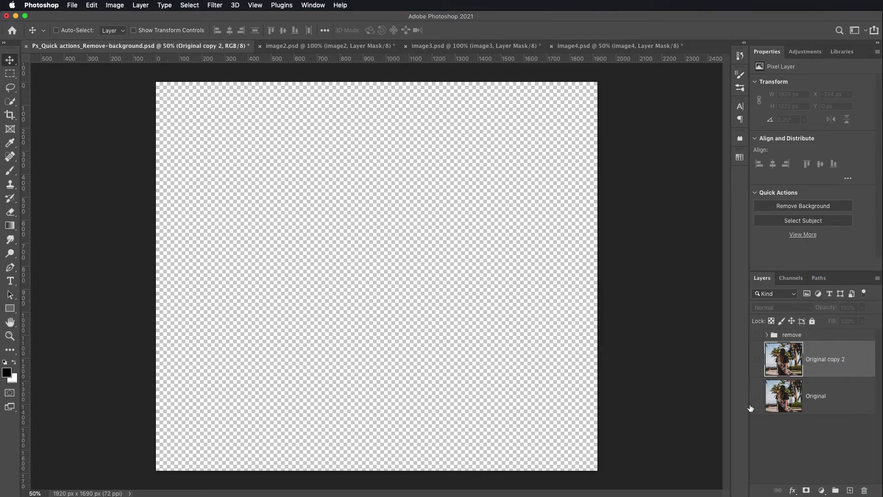
{"action": "left_click", "coordinate": [758, 361]}
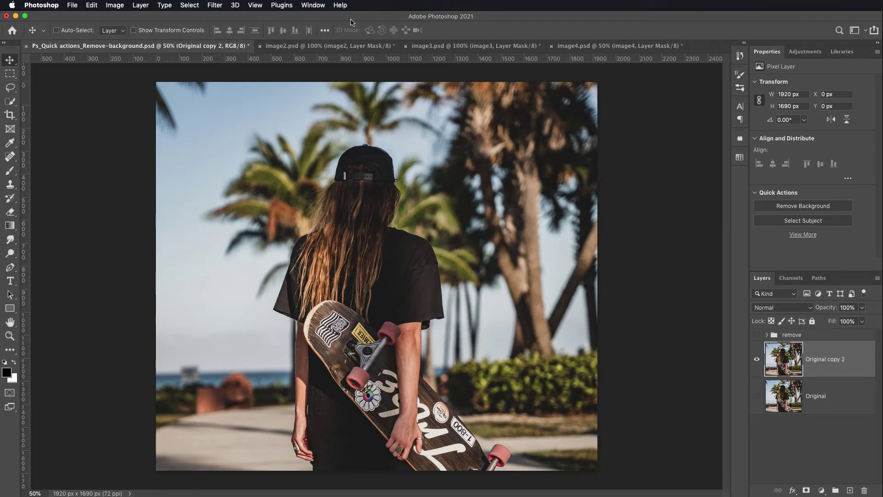
- Blur the background behind the skateboarder with the Discover Blur background quick action and close the Discover window
{"action": "left_click", "coordinate": [340, 5]}
{"action": "left_click", "coordinate": [396, 33]}
{"action": "left_click", "coordinate": [625, 256]}
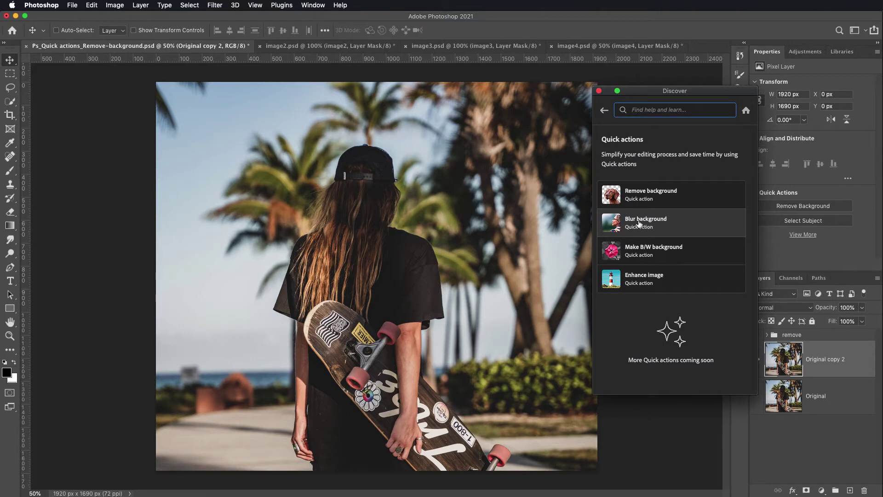
{"action": "left_click", "coordinate": [617, 224]}
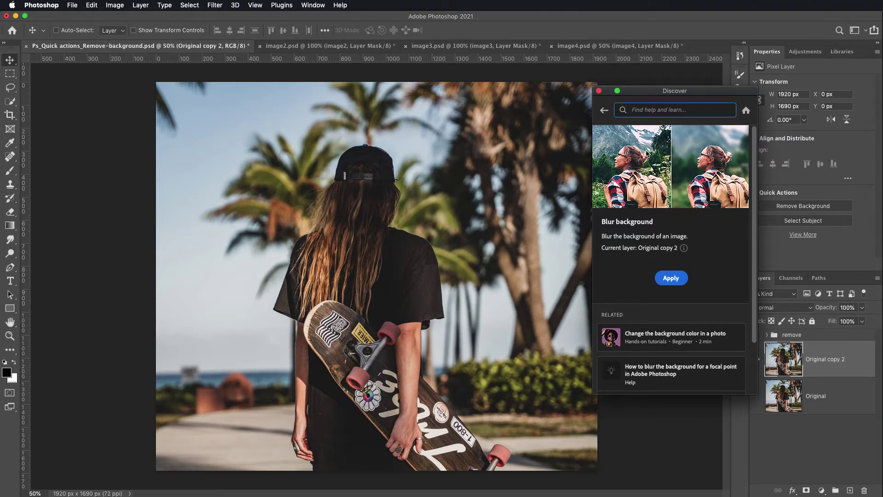
{"action": "left_click", "coordinate": [672, 278]}
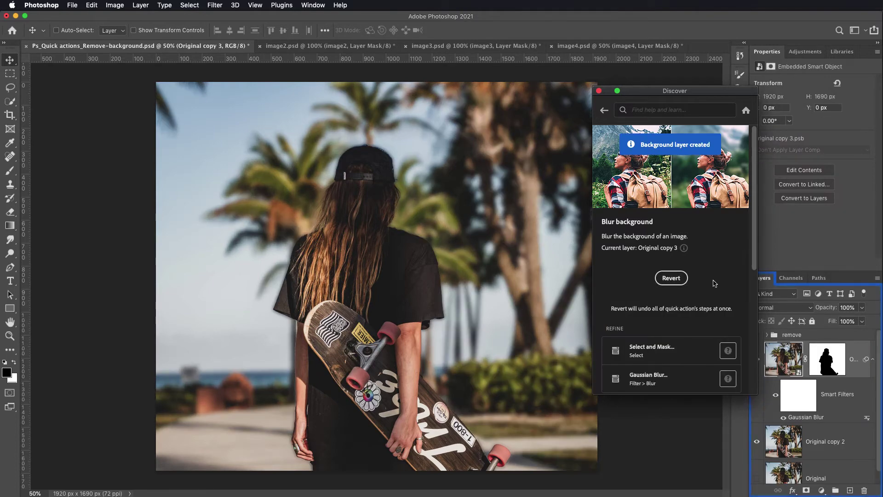
{"action": "left_click", "coordinate": [599, 92]}
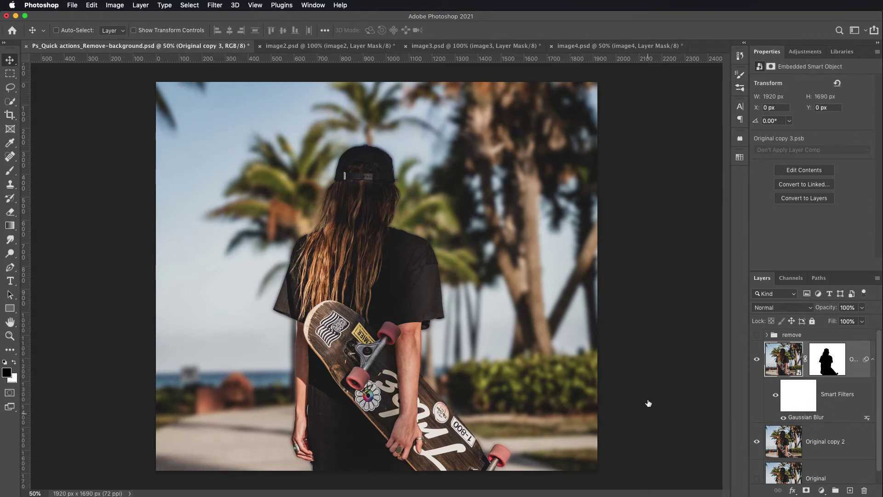
- Strengthen the background blur by increasing the radius of the Gaussian Blur smart filter
{"action": "double_click", "coordinate": [809, 420]}
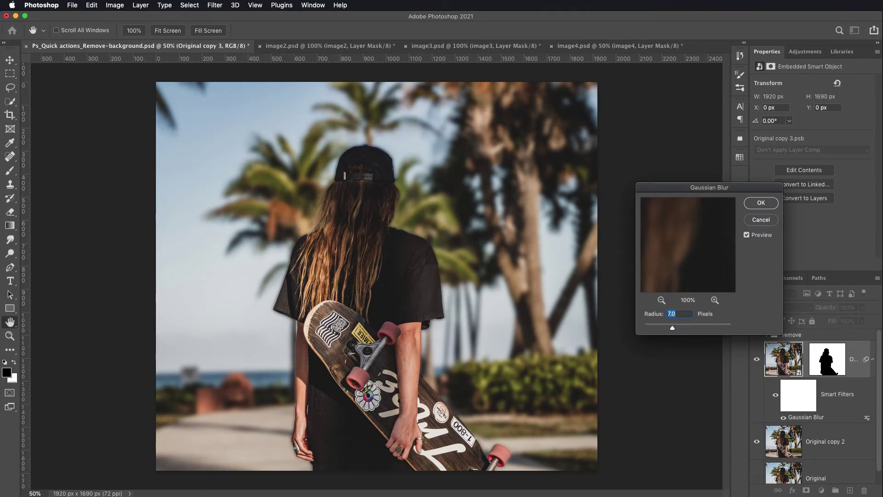
{"action": "key", "text": "Return"}
{"action": "double_click", "coordinate": [809, 420]}
{"action": "left_click_drag", "start_coordinate": [706, 187], "coordinate": [682, 186]}
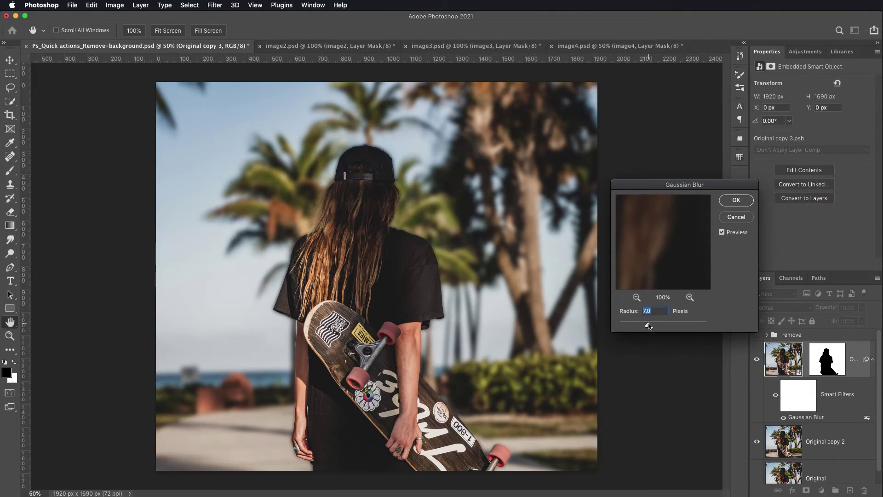
{"action": "left_click_drag", "start_coordinate": [650, 325], "coordinate": [656, 325]}
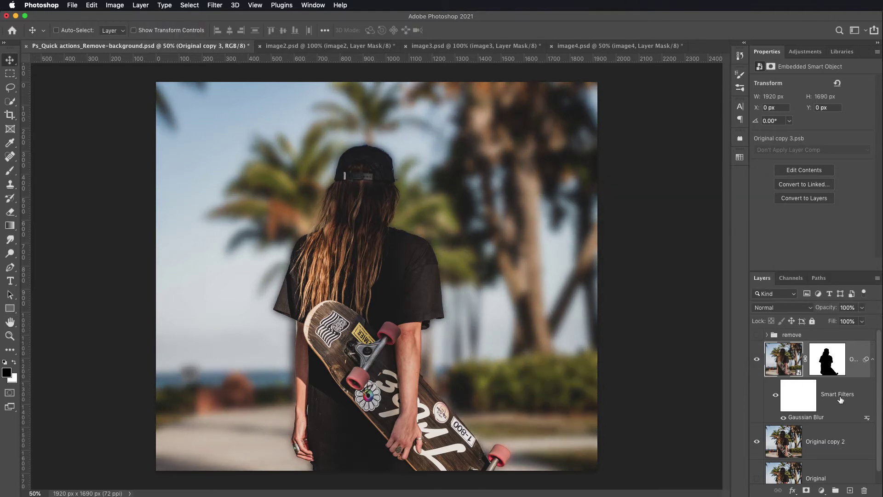
- Group the blurred background layer with Original copy 2, name the group "blur", and hide it
{"action": "left_click", "coordinate": [824, 442], "text": "shift"}
{"action": "key", "text": "super+g"}
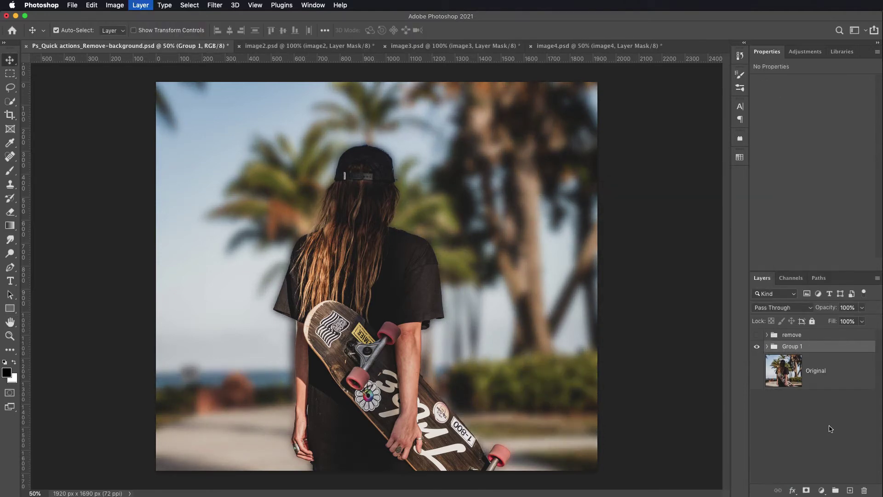
{"action": "double_click", "coordinate": [791, 347]}
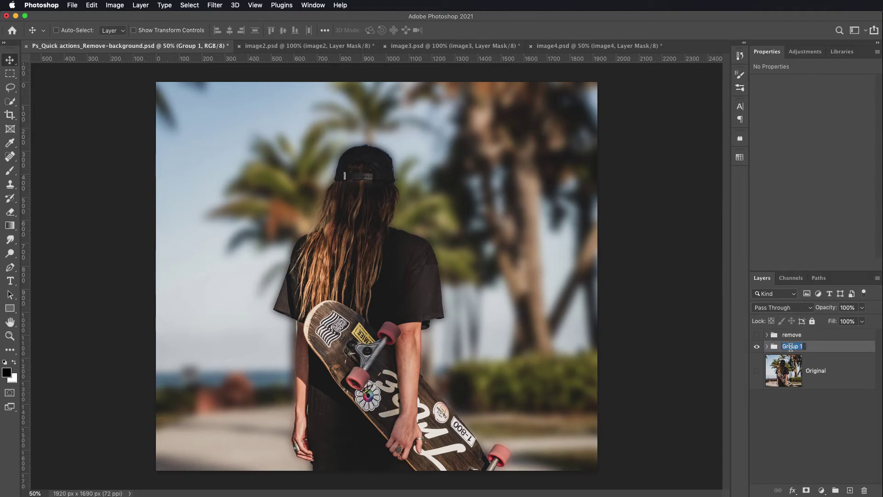
{"action": "type", "text": "blur"}
{"action": "key", "text": "Return"}
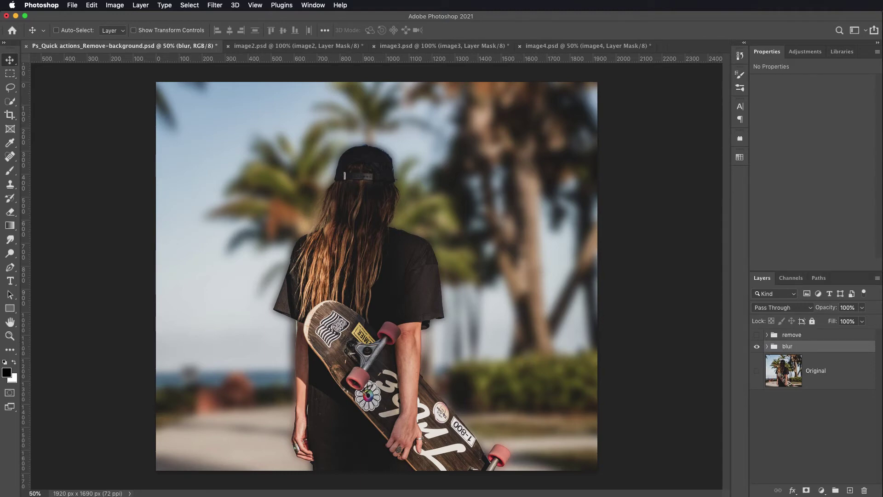
{"action": "left_click", "coordinate": [756, 347]}
- Make another visible duplicate of the Original layer below the hidden blur group
{"action": "left_click", "coordinate": [796, 368]}
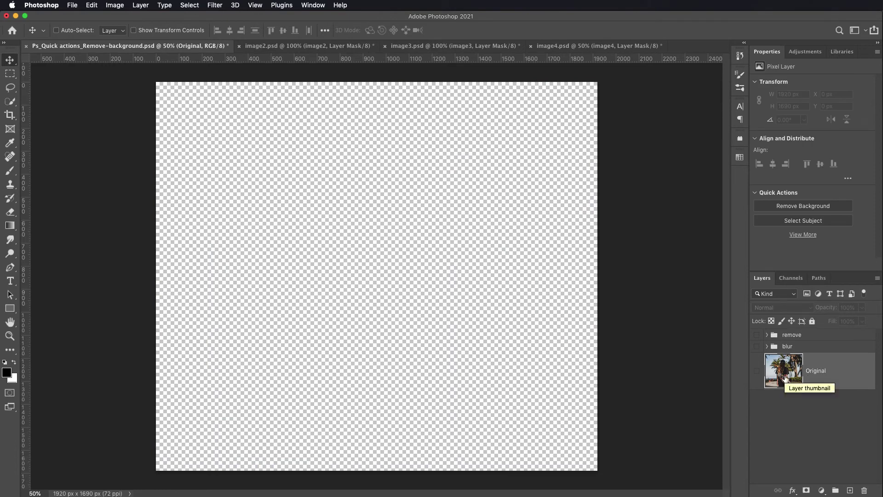
{"action": "key", "text": "super+j"}
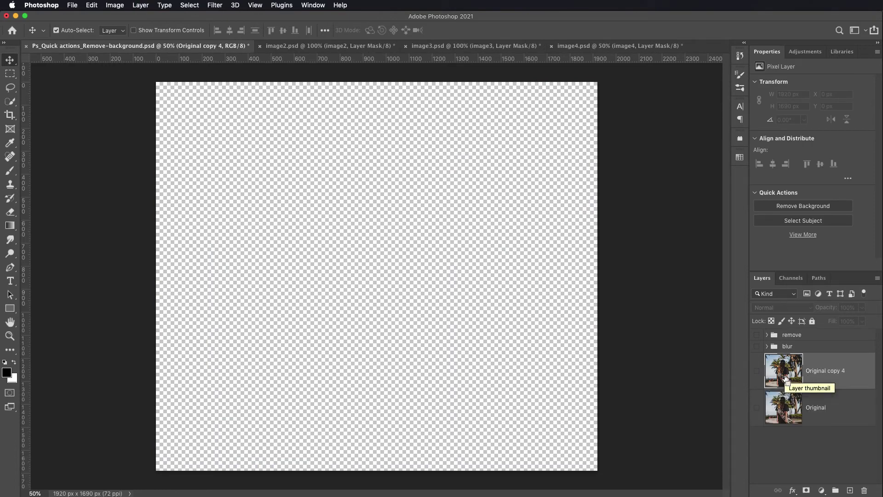
{"action": "left_click", "coordinate": [756, 371]}
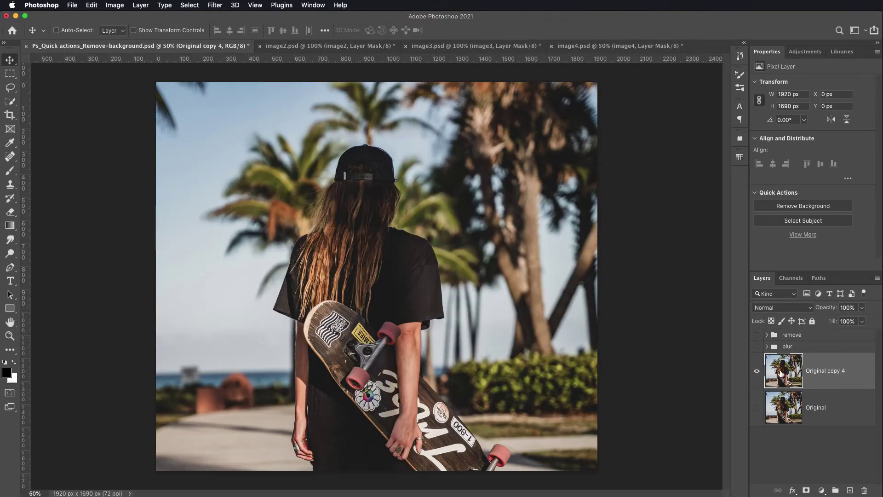
- Convert the background behind the skateboarder to black and white with the Discover Make B/W background quick action
{"action": "left_click", "coordinate": [339, 7]}
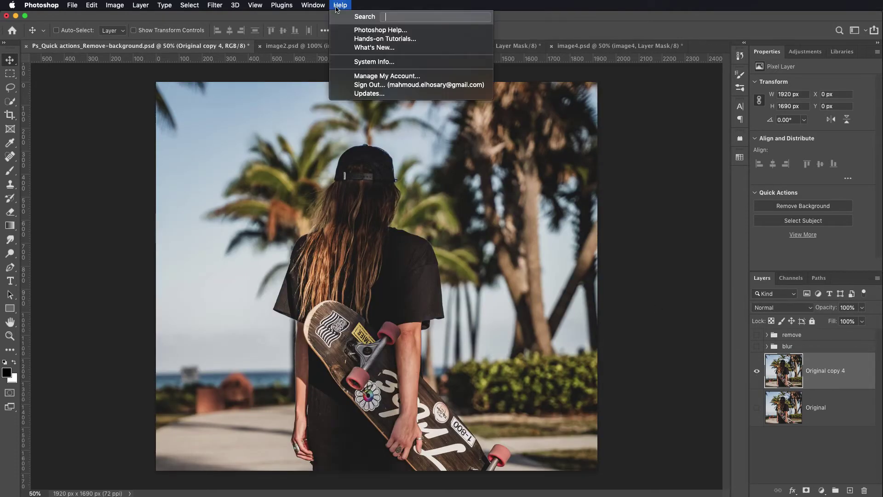
{"action": "left_click", "coordinate": [398, 31]}
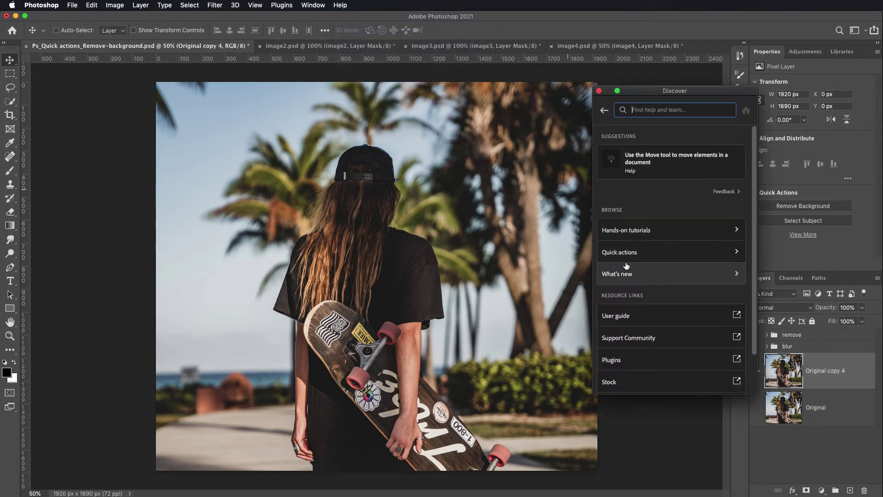
{"action": "left_click", "coordinate": [625, 254]}
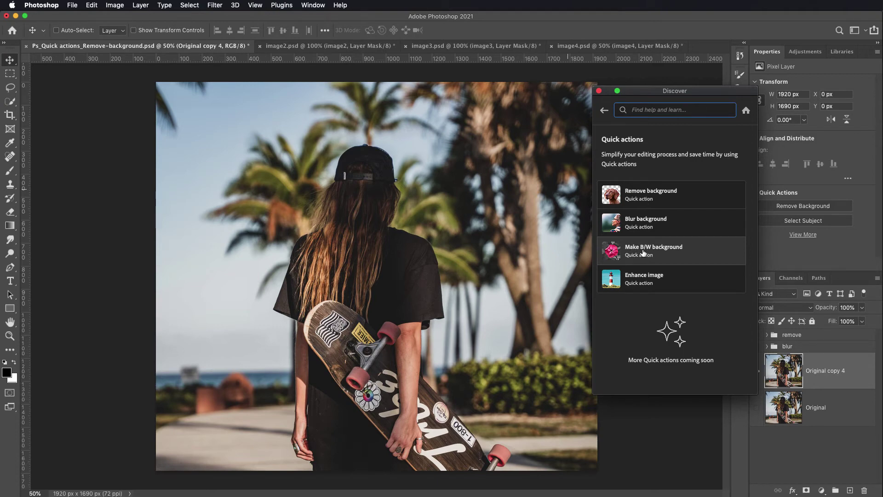
{"action": "left_click", "coordinate": [644, 253]}
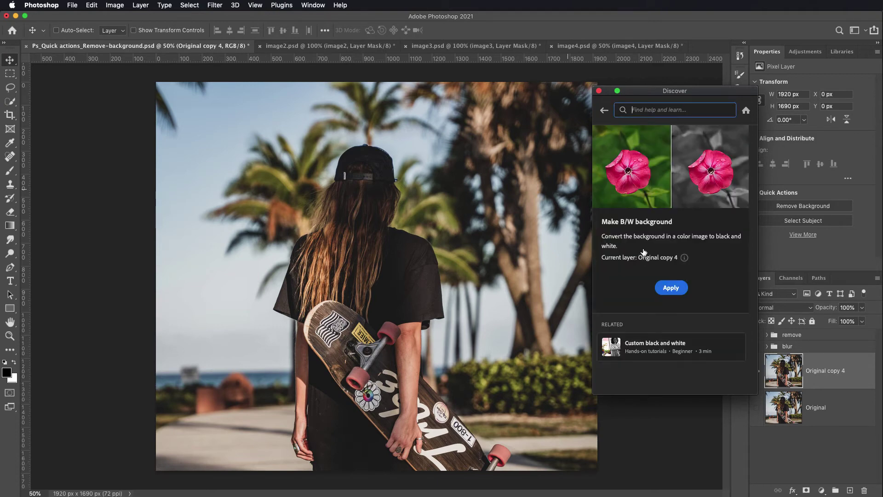
{"action": "left_click", "coordinate": [669, 288]}
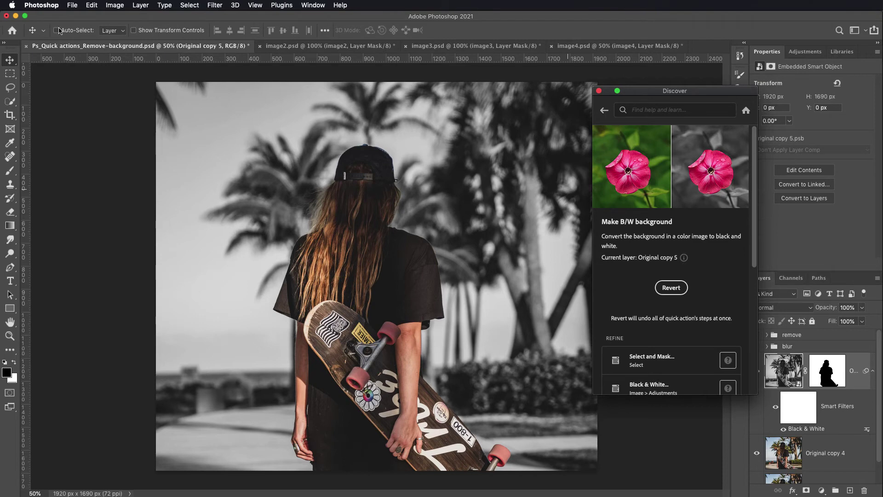
{"action": "left_click", "coordinate": [115, 5]}
{"action": "mouse_move", "coordinate": [138, 31]}
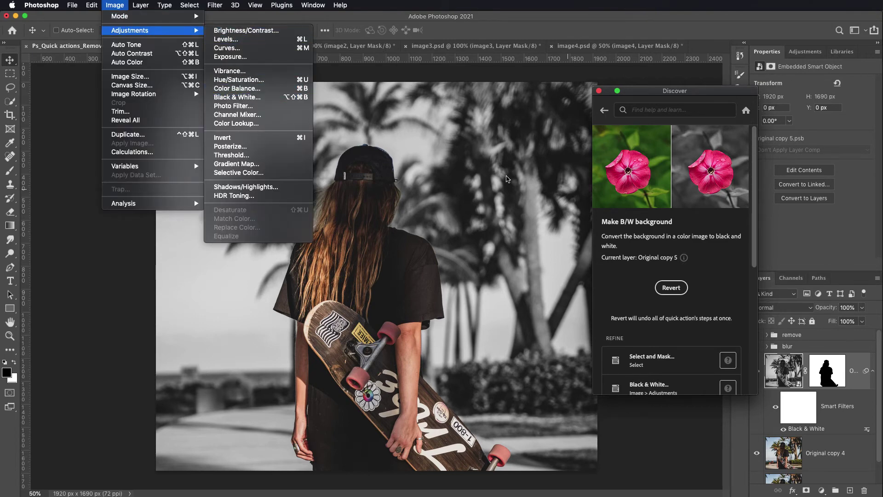
{"action": "left_click", "coordinate": [507, 178]}
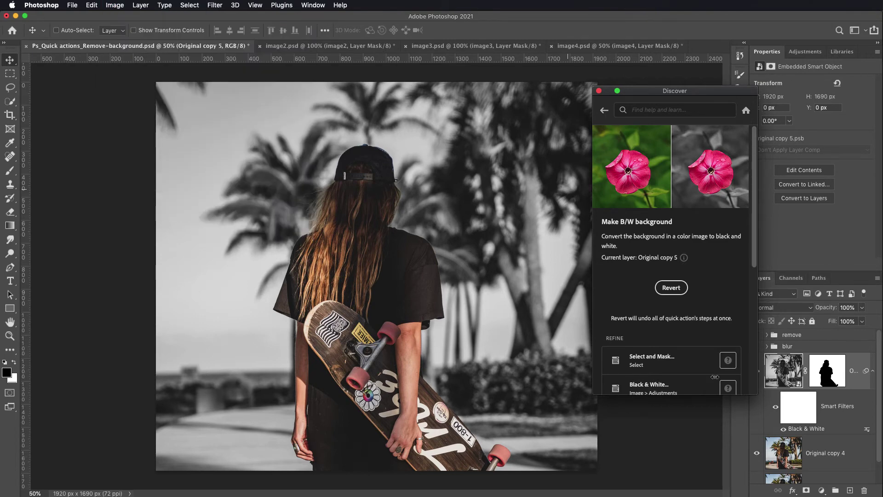
- Close the Discover window
{"action": "left_click", "coordinate": [599, 91]}
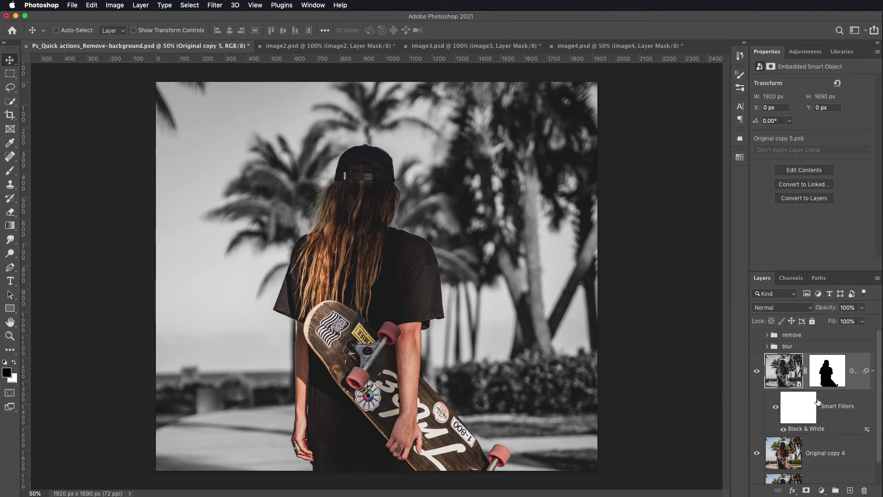
- Group the black-and-white background layer with Original copy 4 and name the group "B&W"
{"action": "left_click", "coordinate": [822, 455]}
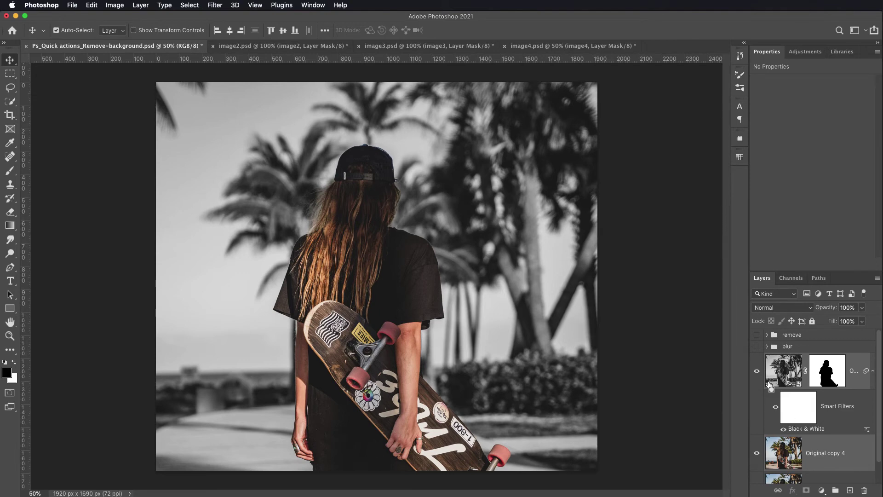
{"action": "key", "text": "super+g"}
{"action": "double_click", "coordinate": [792, 359]}
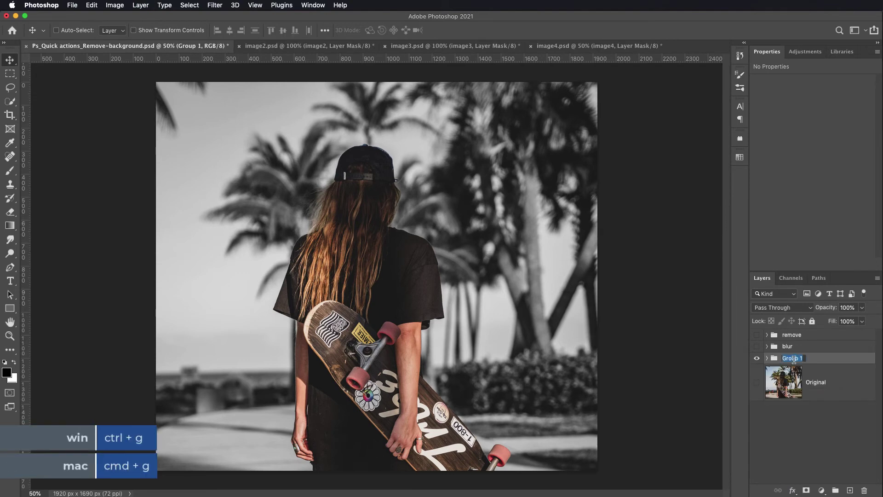
{"action": "type", "text": "B&W"}
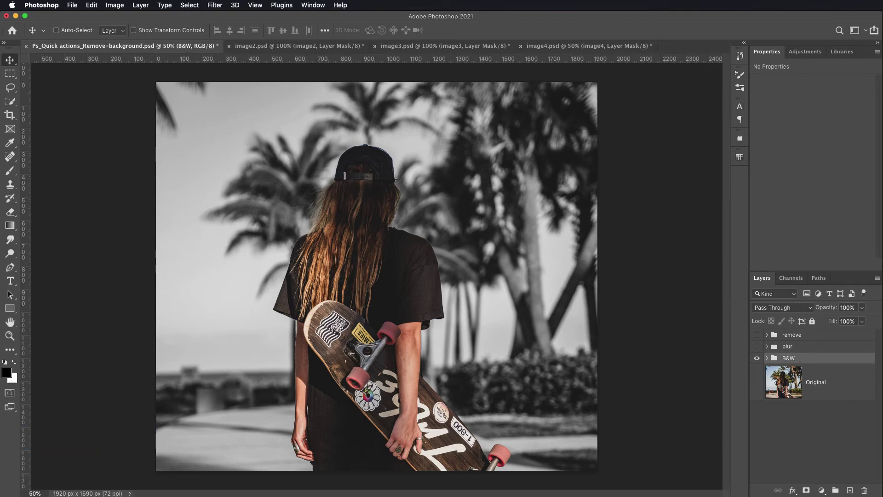
- Hide the B&W group and make a visible duplicate of the Original layer below it
{"action": "left_click", "coordinate": [826, 381]}
{"action": "left_click", "coordinate": [757, 359]}
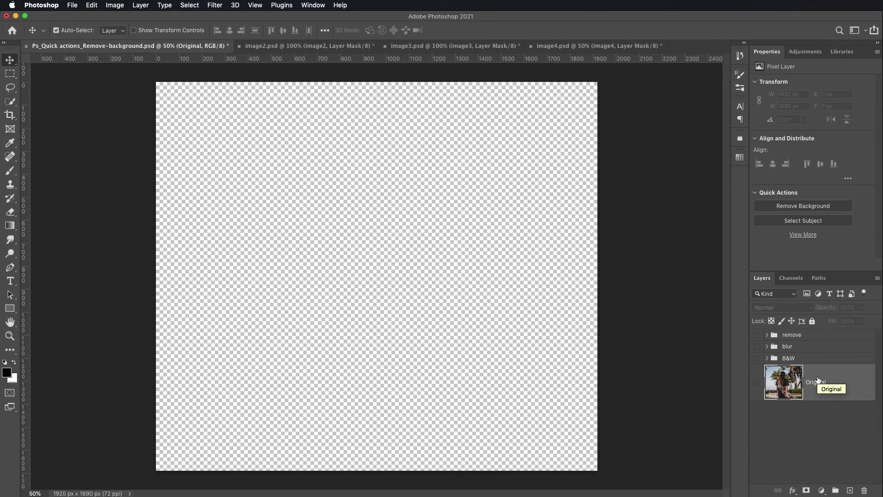
{"action": "key", "text": "super+j"}
{"action": "left_click", "coordinate": [757, 382]}
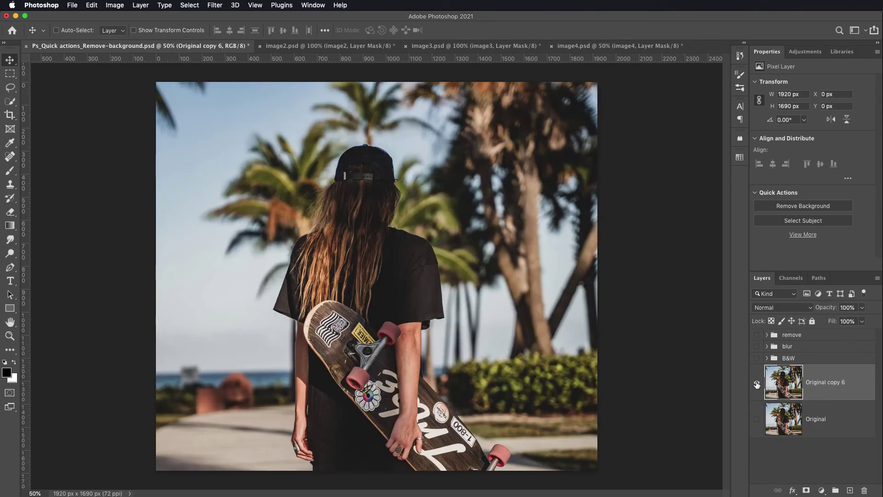
- Enhance Original copy 6 with the Discover Enhance image quick action and collapse the layer's smart filter list
{"action": "left_click", "coordinate": [312, 5]}
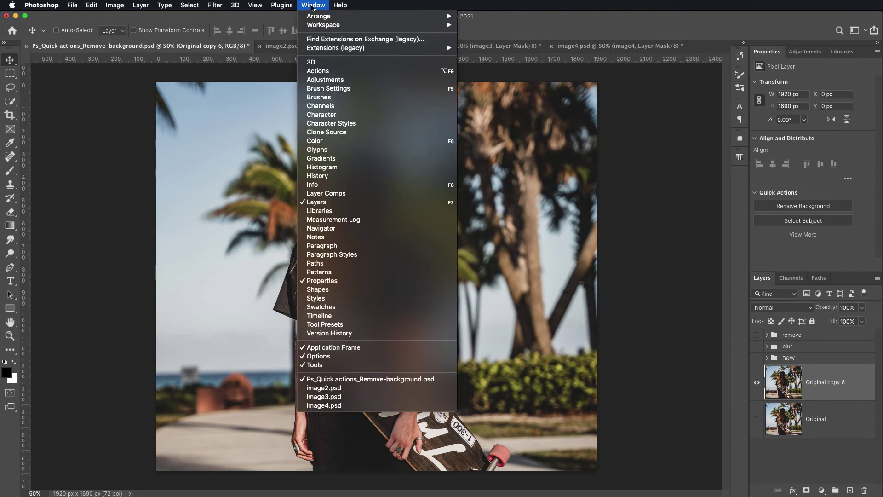
{"action": "mouse_move", "coordinate": [339, 7]}
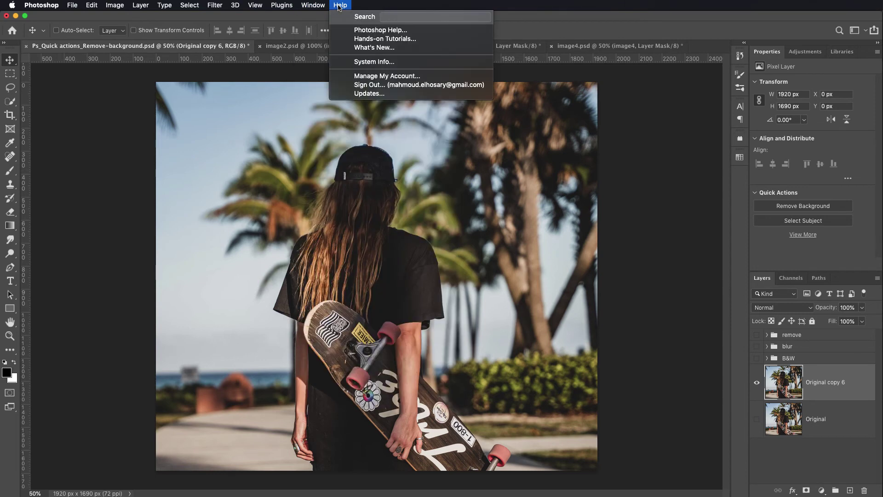
{"action": "left_click", "coordinate": [363, 30]}
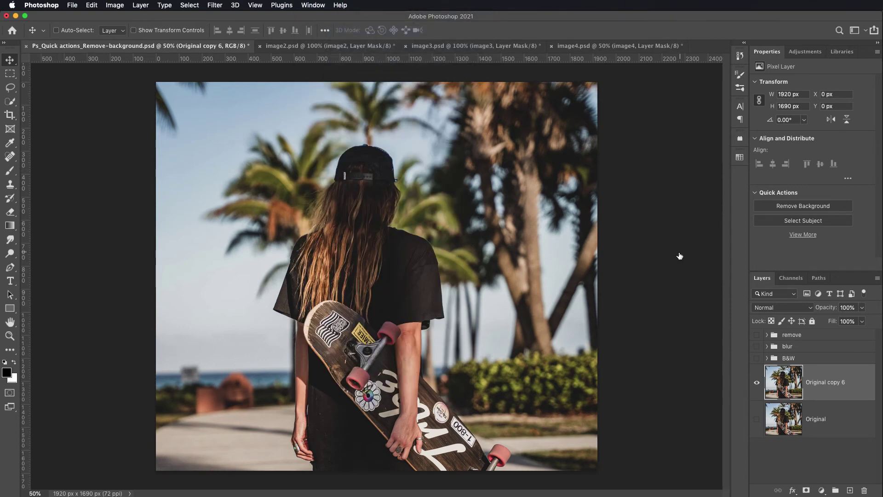
{"action": "left_click", "coordinate": [619, 178]}
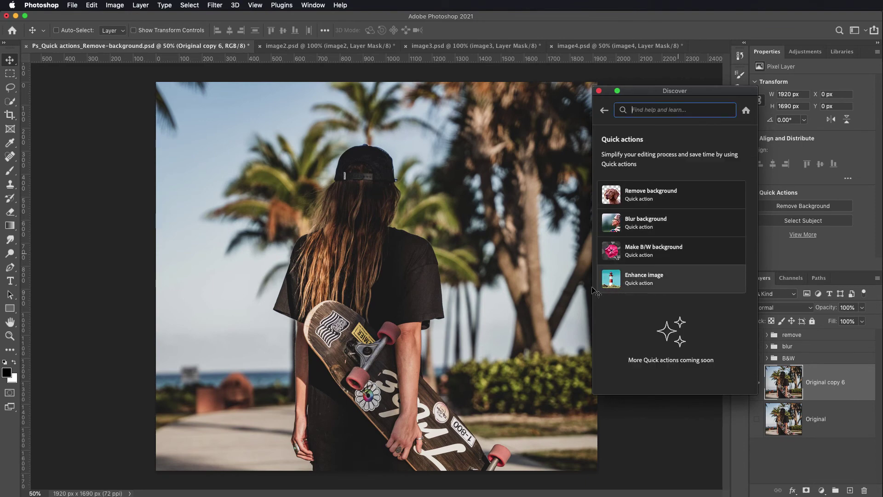
{"action": "left_click", "coordinate": [627, 279]}
{"action": "left_click", "coordinate": [673, 279]}
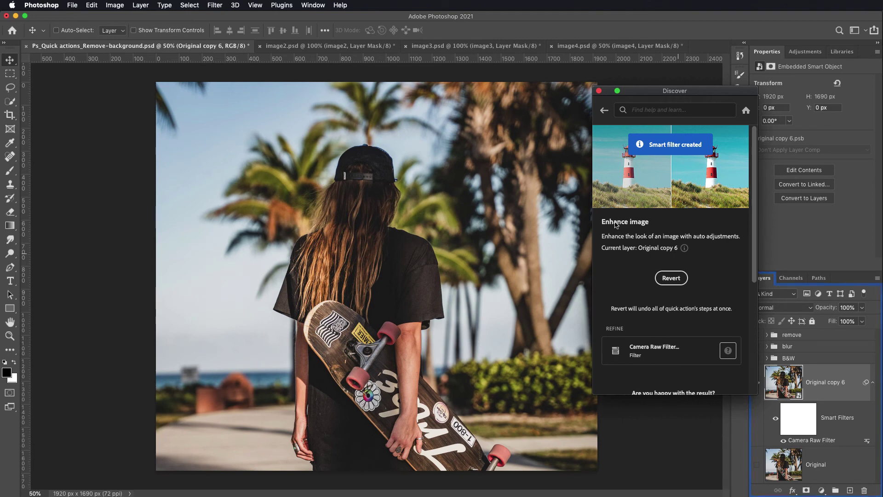
{"action": "left_click", "coordinate": [599, 91]}
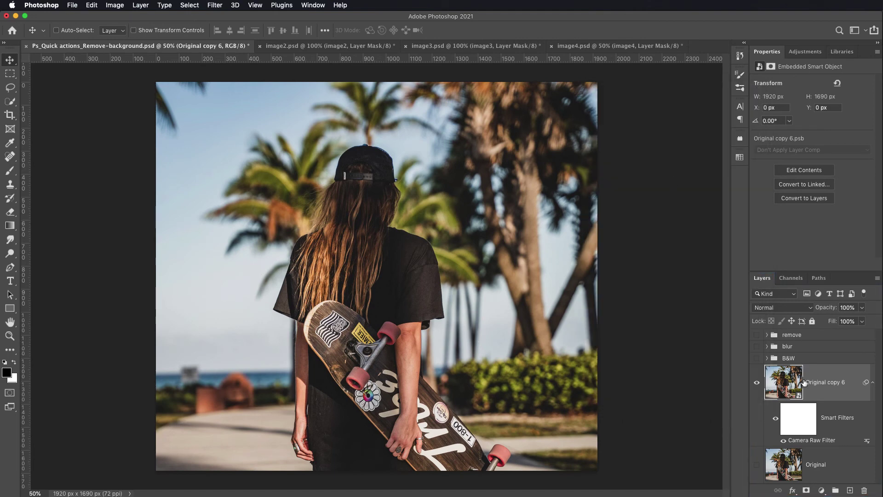
{"action": "left_click", "coordinate": [873, 383]}
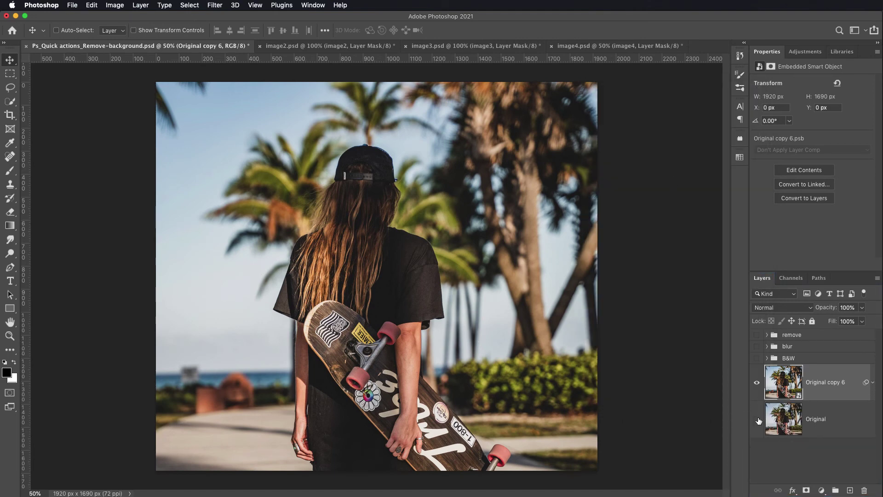
- Compare the image before and after enhancement by toggling Original copy 6 above the visible Original layer
{"action": "left_click", "coordinate": [757, 383]}
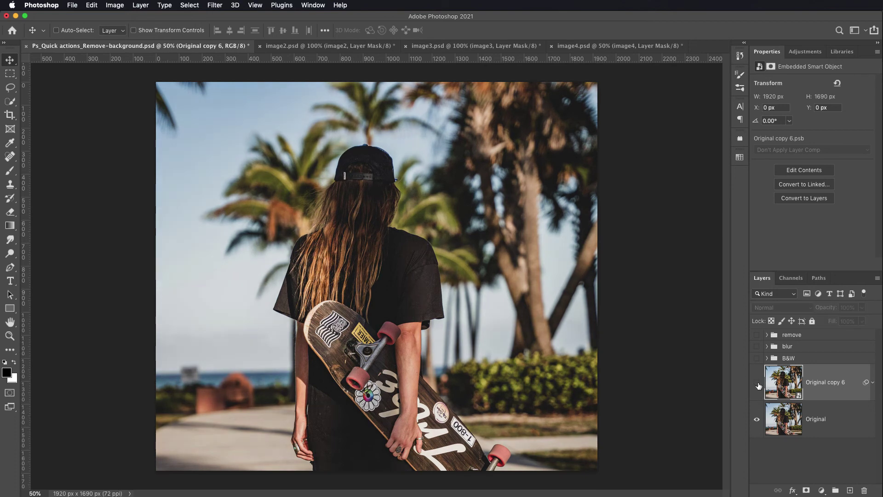
{"action": "left_click", "coordinate": [757, 383]}
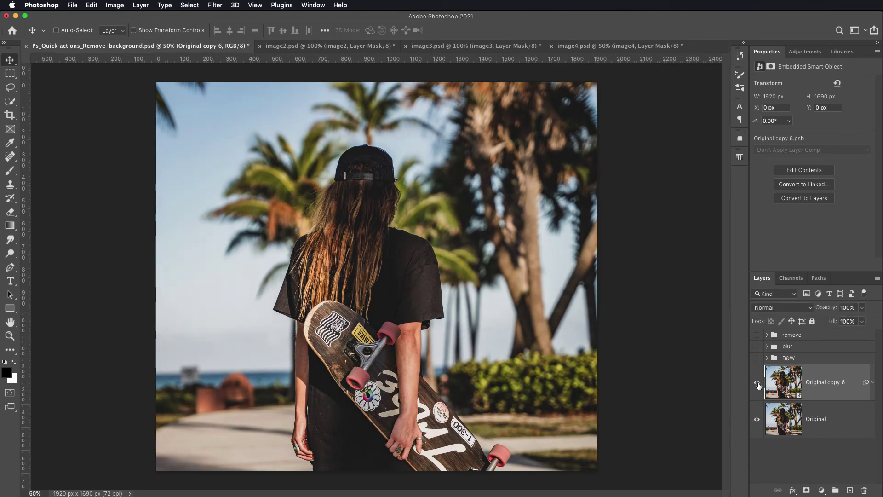
{"action": "left_click", "coordinate": [757, 383]}
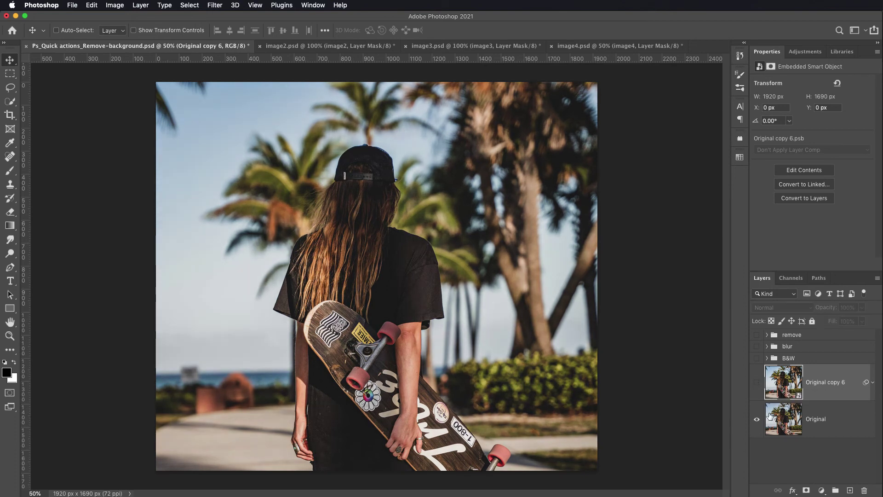
{"action": "left_click", "coordinate": [757, 383]}
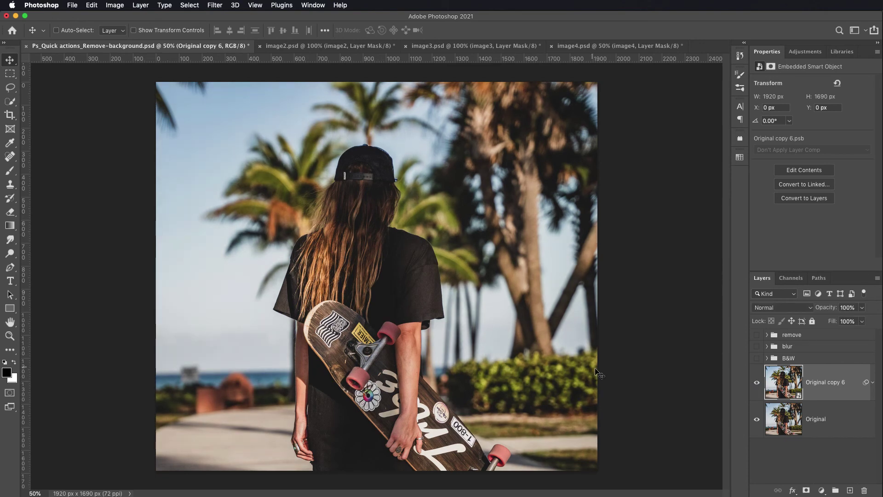
{"action": "left_click", "coordinate": [756, 385]}
{"action": "left_click", "coordinate": [756, 386]}
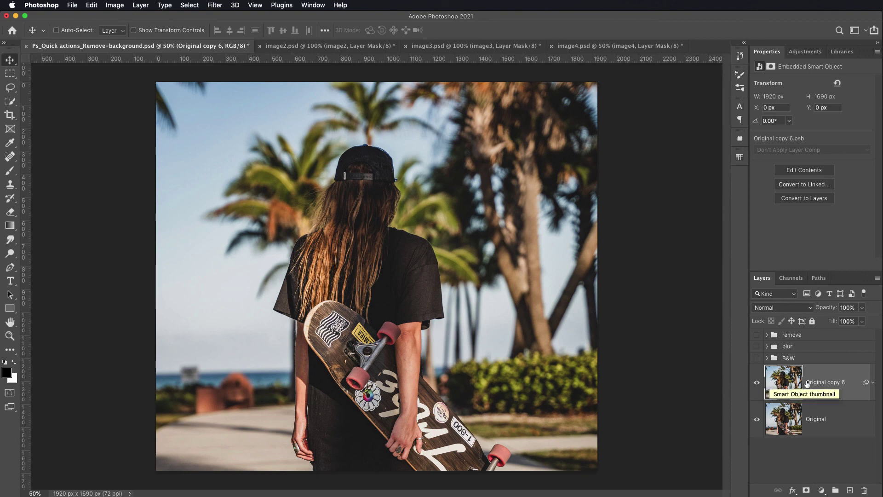
- Put Original copy 6 into a group named "Enhance" and collapse the group
{"action": "key", "text": "super+g"}
{"action": "double_click", "coordinate": [792, 370]}
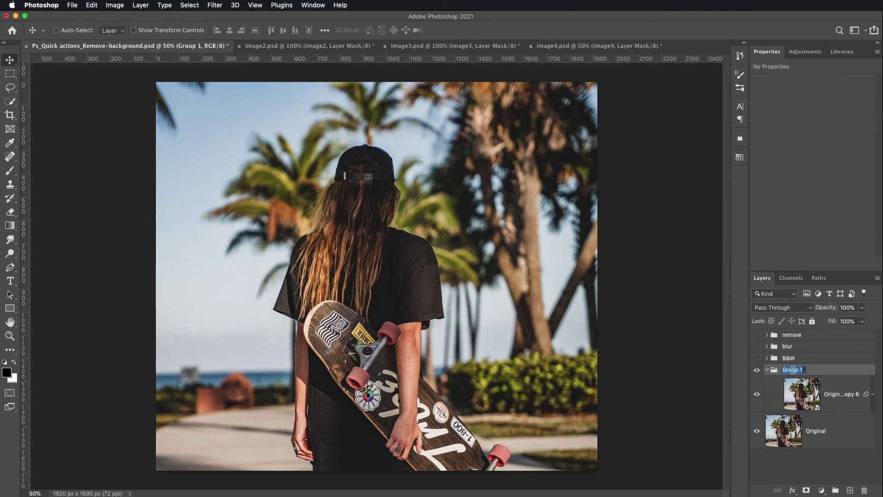
{"action": "type", "text": "Enhance"}
{"action": "key", "text": "Return"}
{"action": "left_click", "coordinate": [767, 370]}
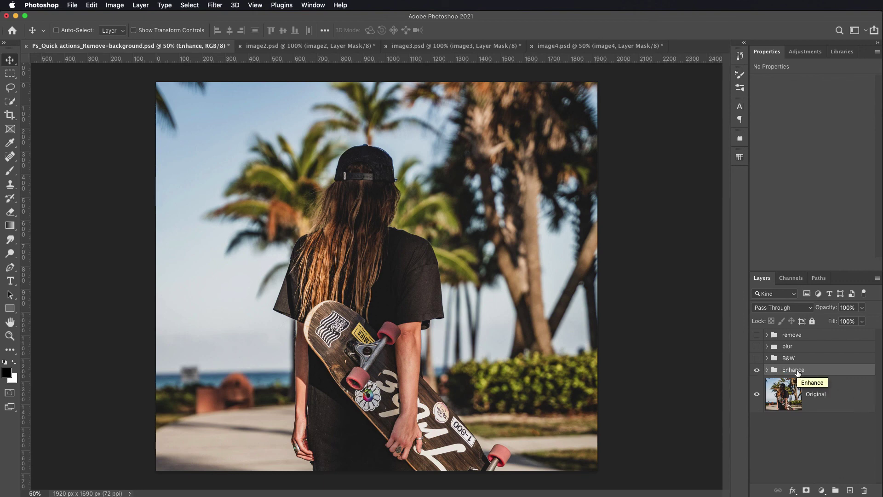